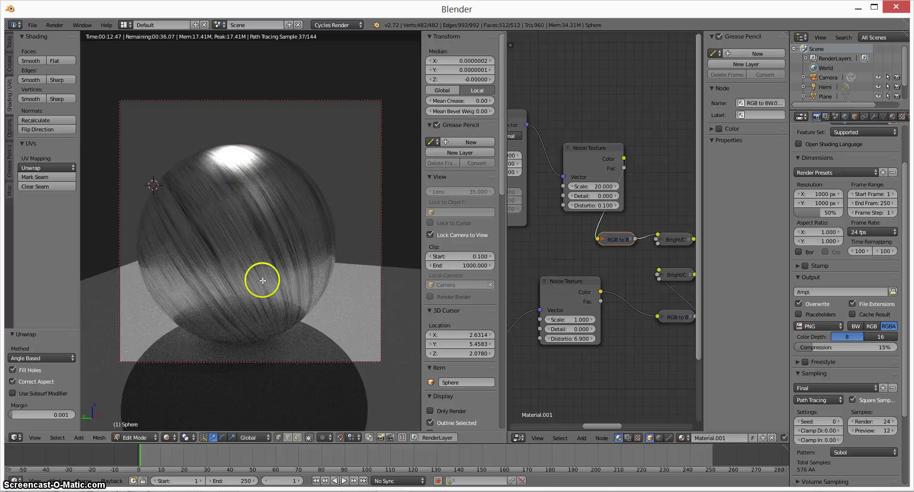
# Switch the viewport to solid shading and leave camera view to orbit freely around the sphere.
pyautogui.hotkey('shift', 'z')
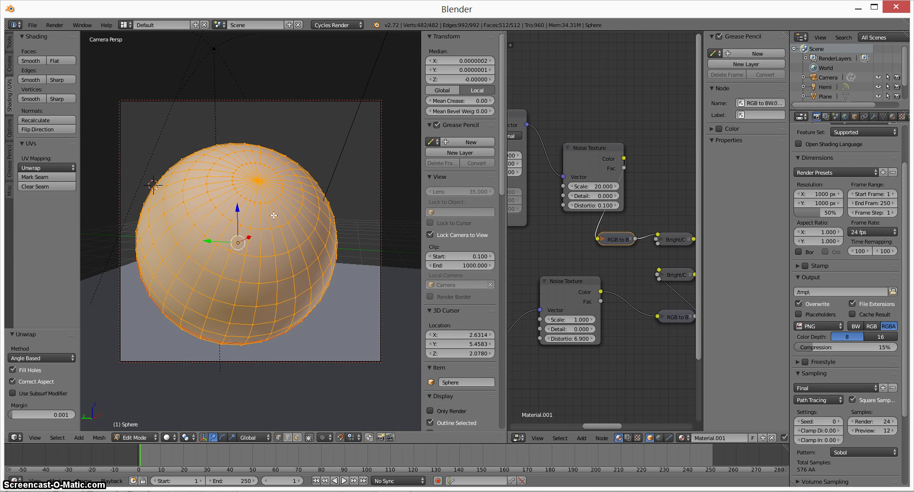
pyautogui.press('KP_0')
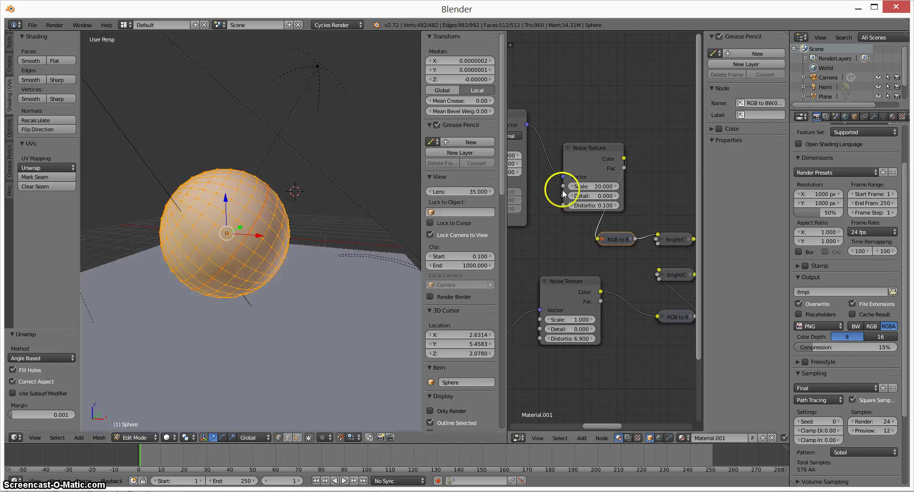
pyautogui.scroll(-3, 578, 282)
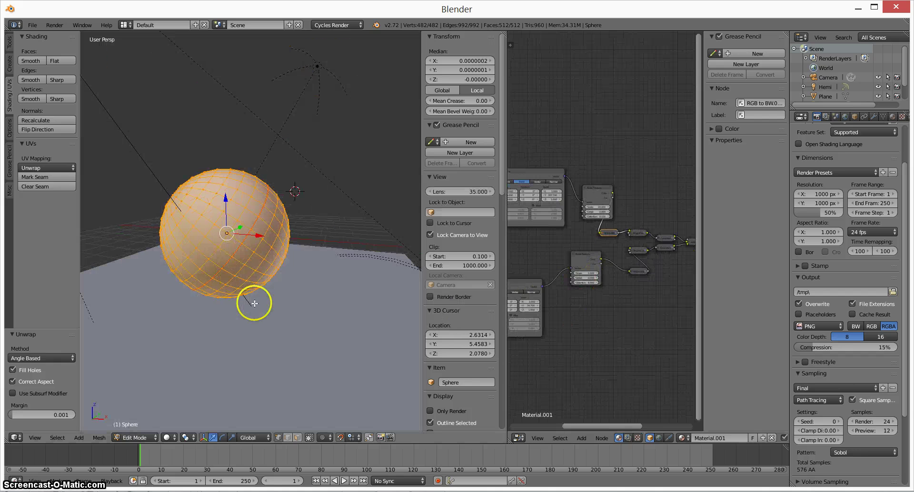
pyautogui.moveTo(251, 304); pyautogui.dragTo(320, 326, button='middle')
pyautogui.scroll(-4, 259, 289)
pyautogui.moveTo(258, 290); pyautogui.dragTo(347, 281, button='middle')
pyautogui.moveTo(263, 204); pyautogui.dragTo(230, 204, button='middle')
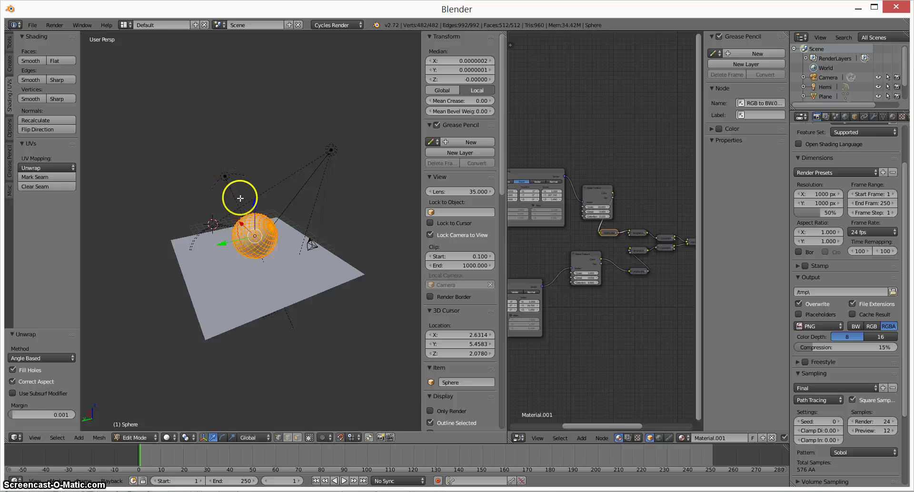
pyautogui.press('Tab')
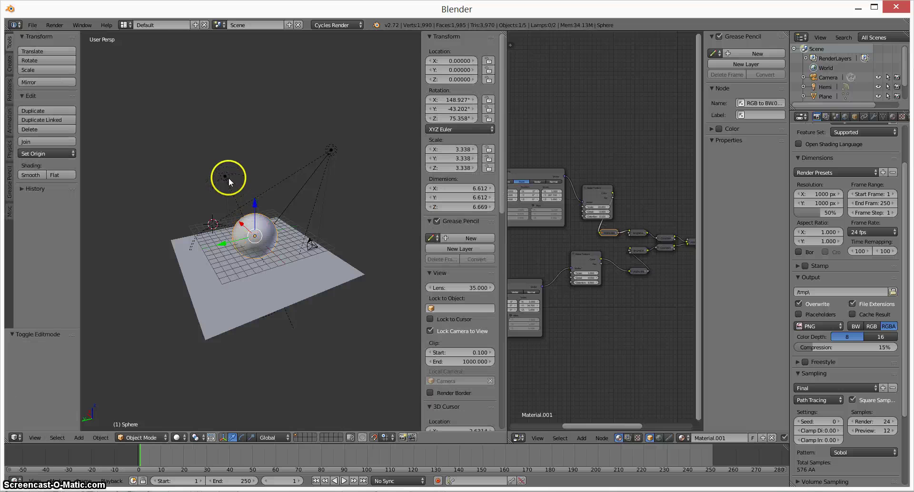
pyautogui.rightClick(227, 176)
pyautogui.rightClick(324, 158)
pyautogui.rightClick(229, 308)
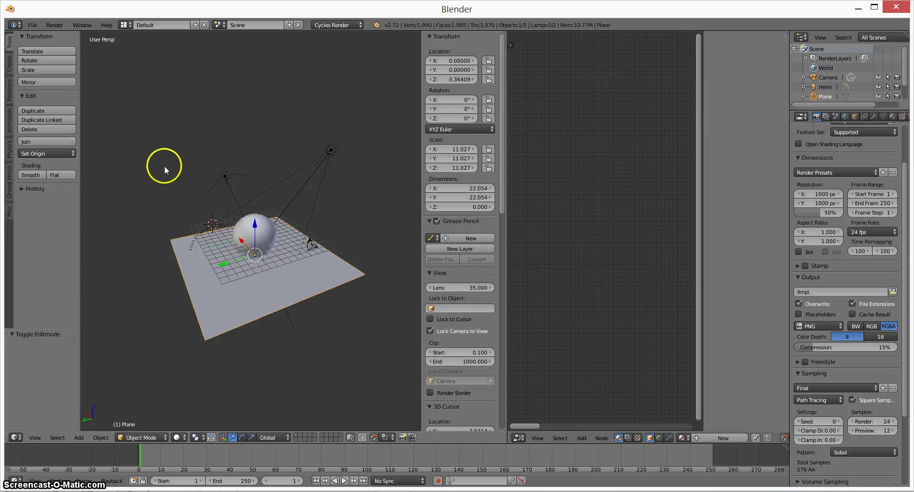
pyautogui.rightClick(315, 245)
pyautogui.scroll(3, 862, 214)
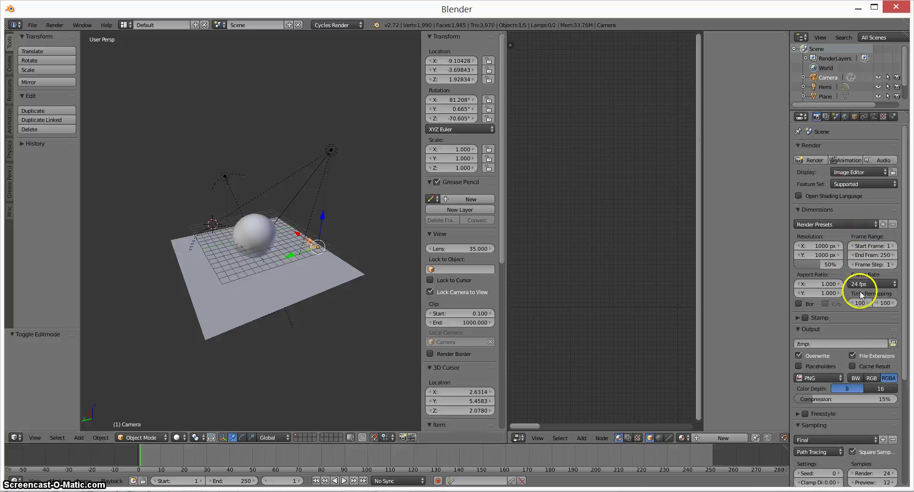
pyautogui.scroll(-5, 841, 444)
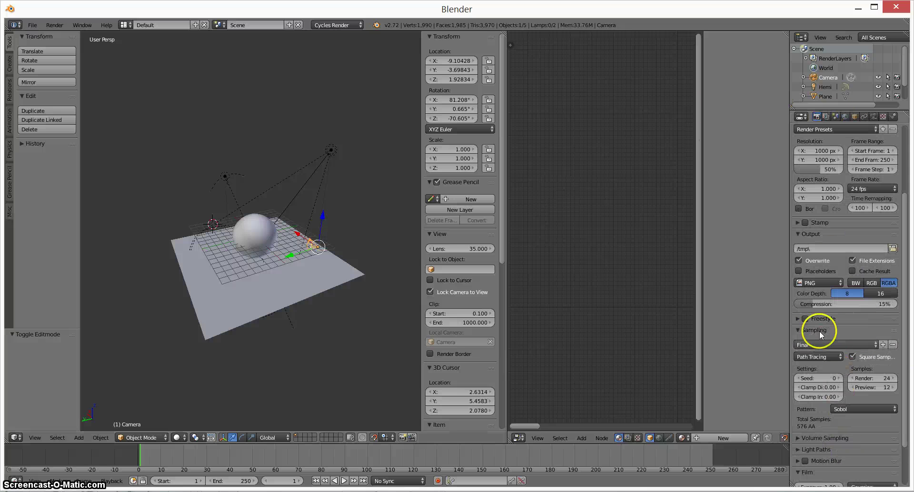
pyautogui.scroll(5, 843, 268)
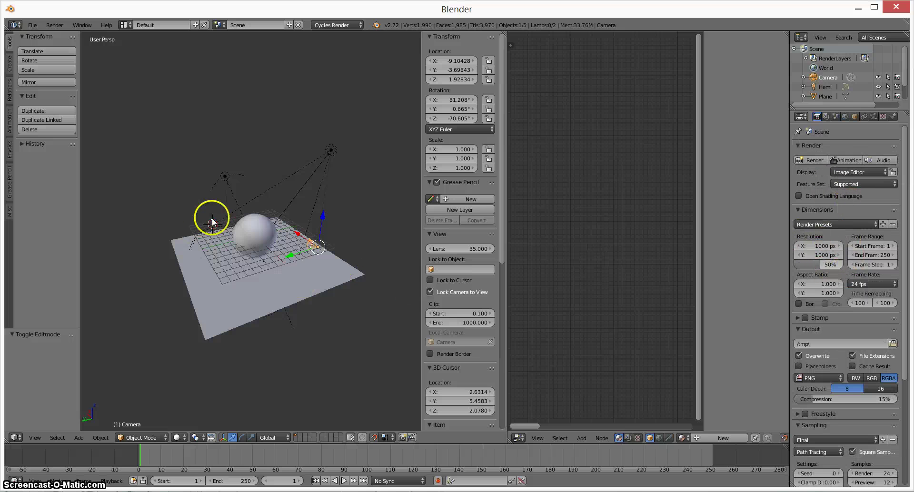
pyautogui.moveTo(338, 193); pyautogui.dragTo(321, 222, button='middle')
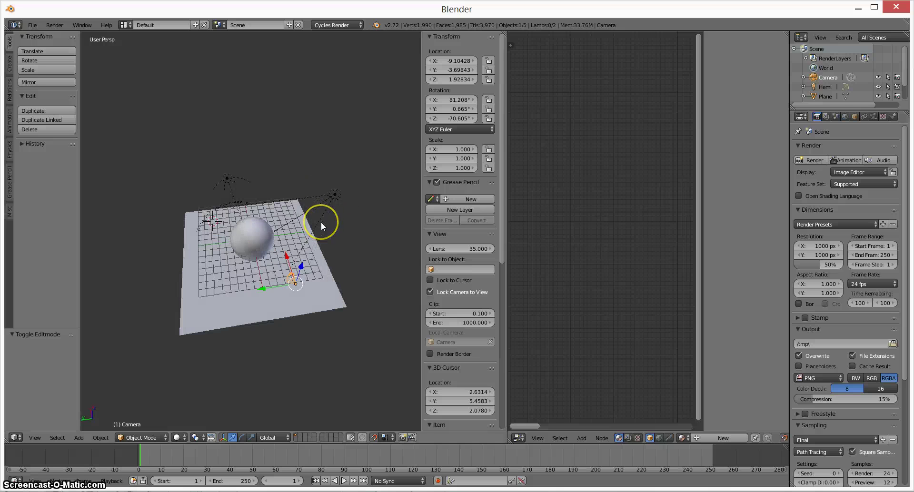
pyautogui.rightClick(260, 244)
# In Edit Mode, select only the edge loop ringing the sphere and mark it as a seam.
pyautogui.press('Tab')
pyautogui.moveTo(333, 233); pyautogui.dragTo(317, 170, button='middle')
pyautogui.press('a')
pyautogui.keyDown('alt'); pyautogui.rightClick(317, 170); pyautogui.keyUp('alt')
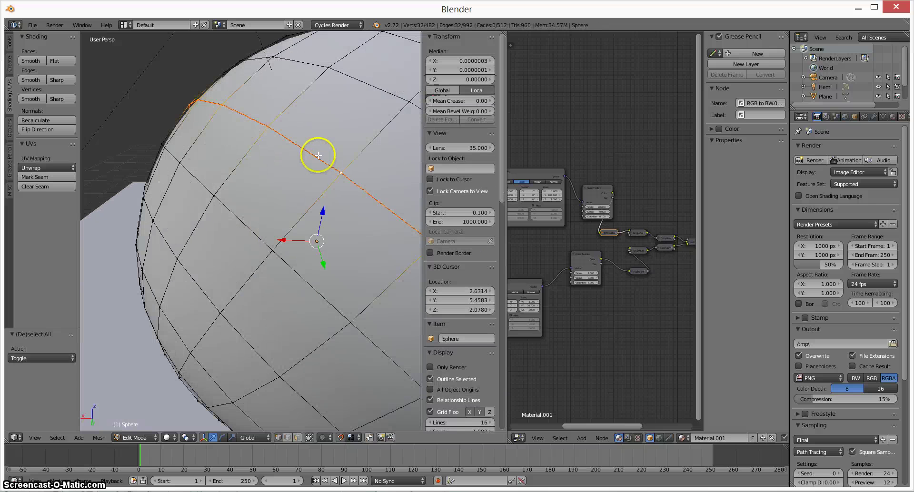
pyautogui.click(30, 177)
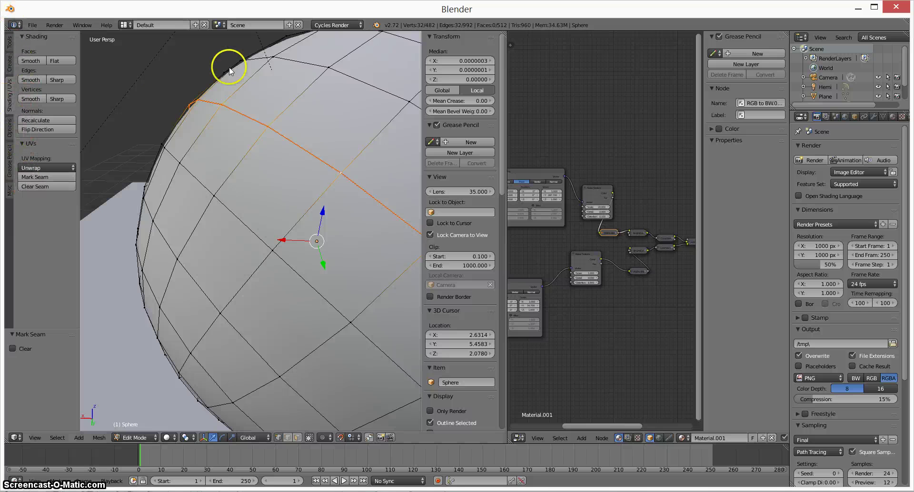
# Turn the right area into a UV/Image editor and unwrap the whole sphere mesh.
pyautogui.click(517, 438)
pyautogui.click(535, 363)
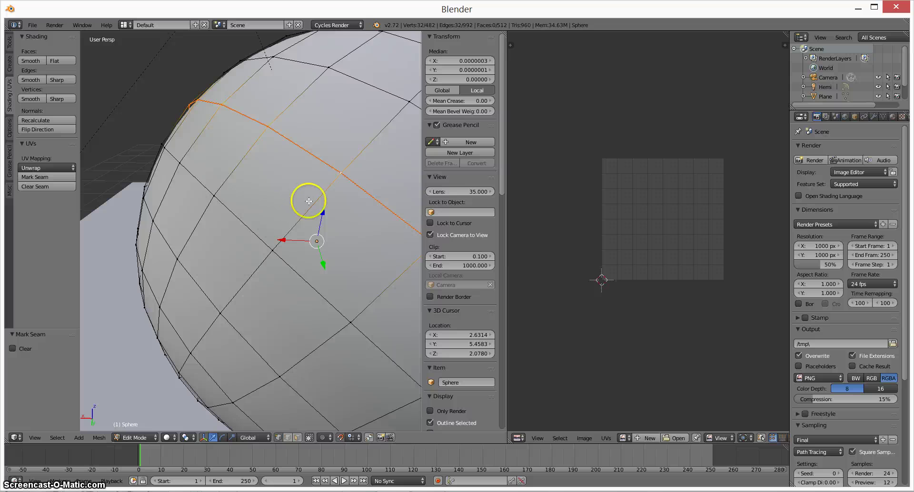
pyautogui.scroll(-6, 340, 204)
pyautogui.moveTo(347, 200); pyautogui.dragTo(331, 207, button='middle')
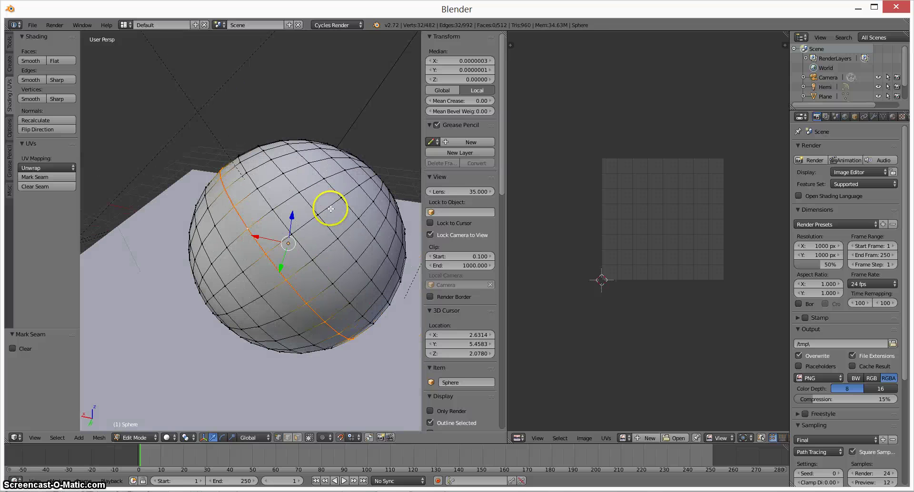
pyautogui.press('a')
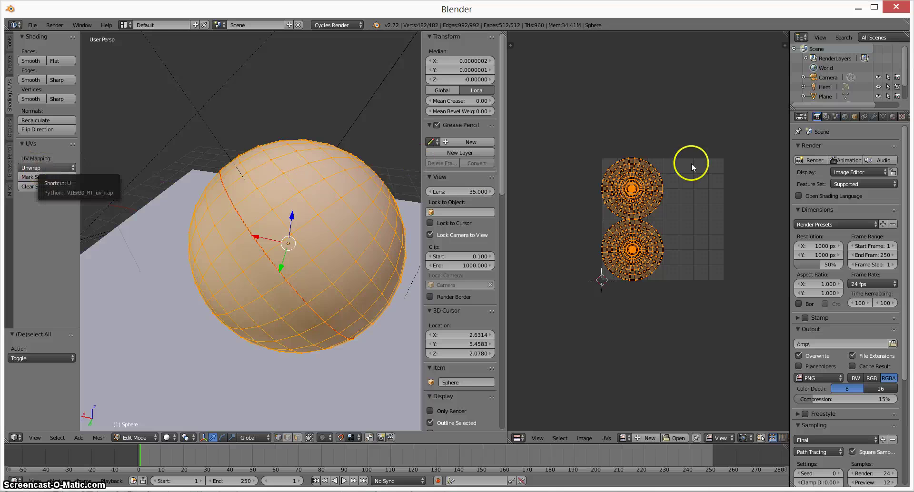
pyautogui.click(45, 166)
pyautogui.click(55, 179)
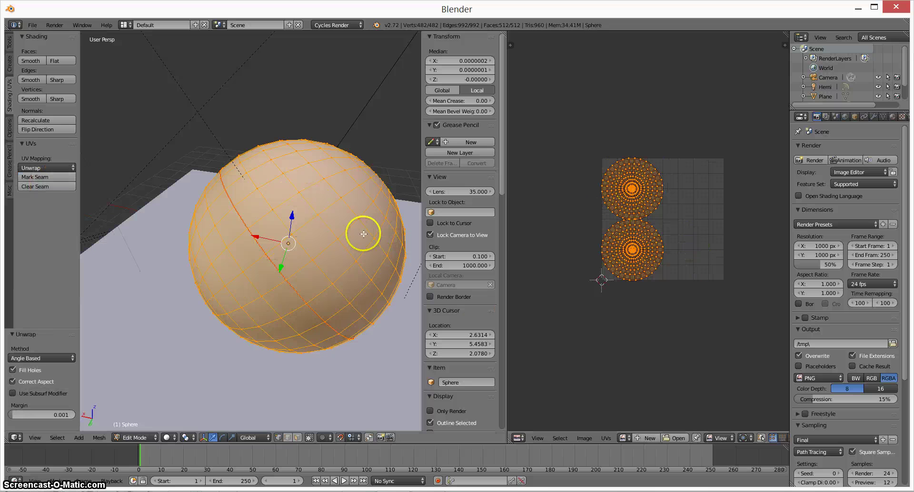
# Rotate the two circular UV islands so they stack in the UV editor.
pyautogui.moveTo(252, 225); pyautogui.dragTo(227, 200, button='middle')
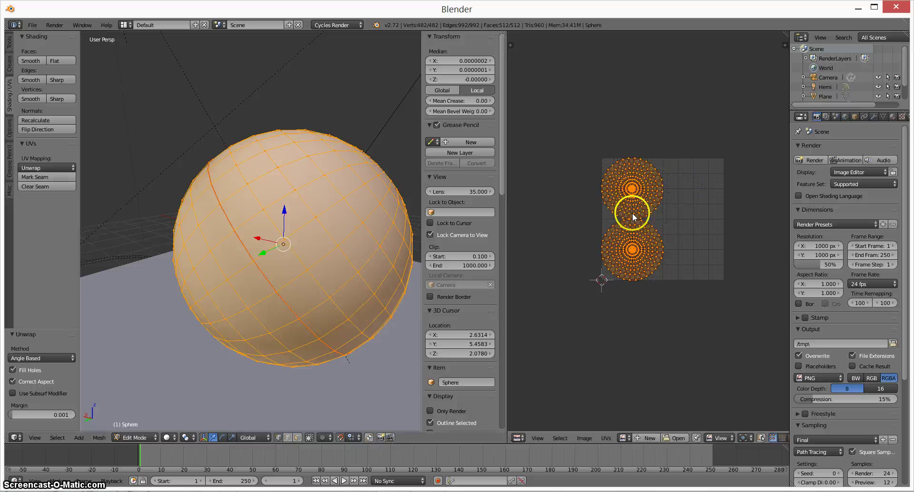
pyautogui.press('r')
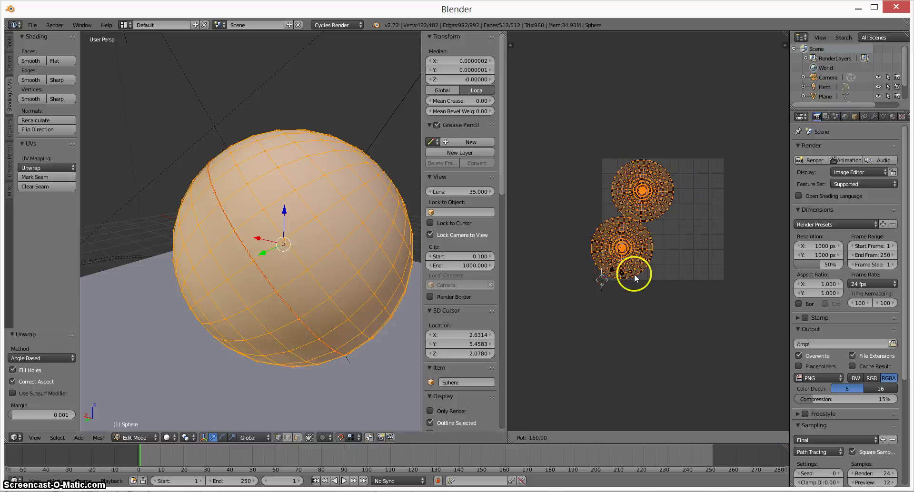
pyautogui.click(635, 251)
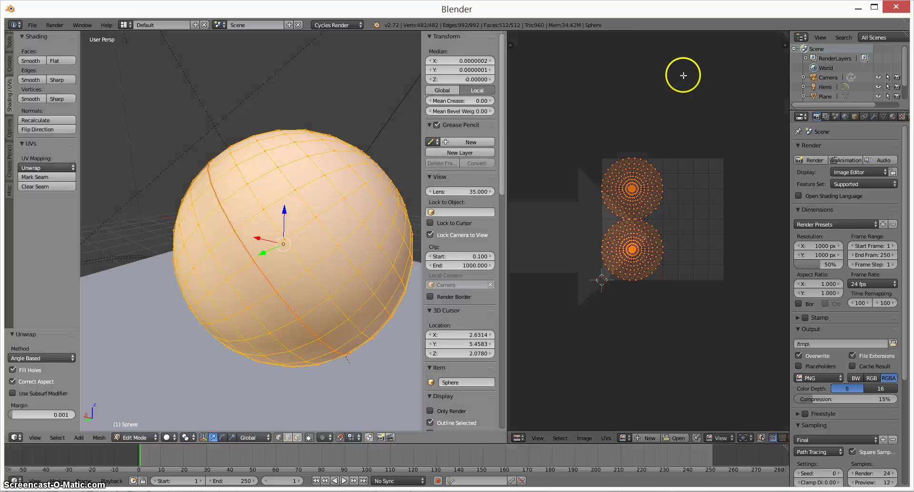
# Remove the UV editor, return the sphere to Object Mode, and show the full node tree.
pyautogui.click(683, 76)
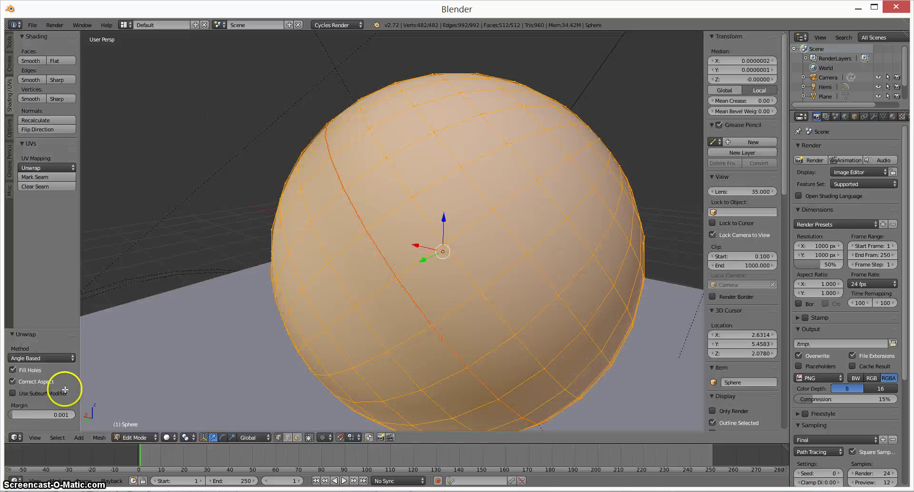
pyautogui.press('Tab')
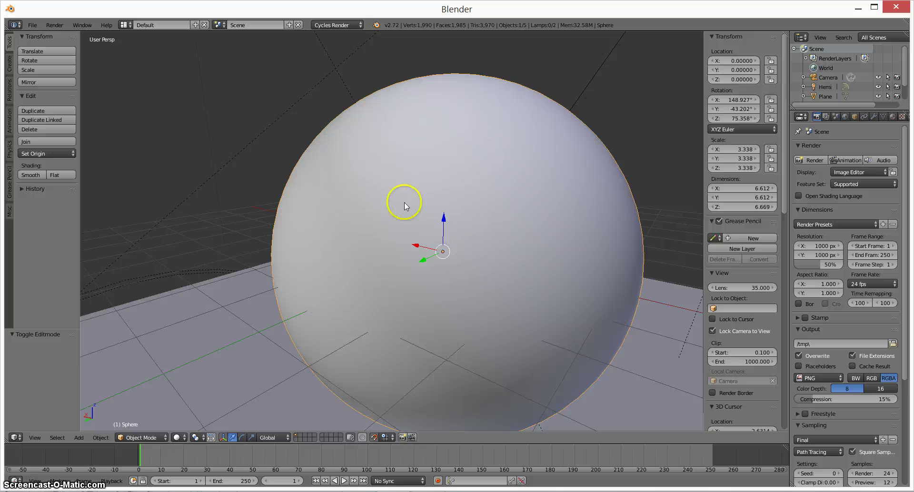
pyautogui.click(15, 437)
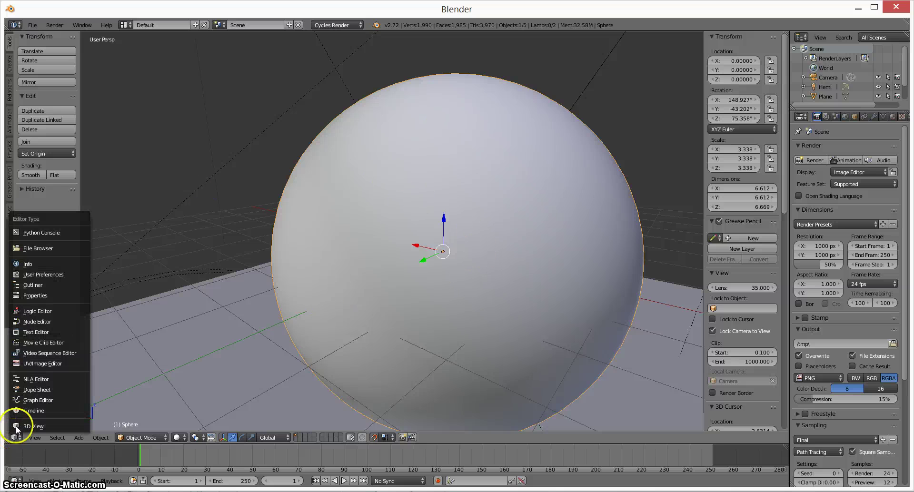
pyautogui.click(29, 322)
pyautogui.press('Home')
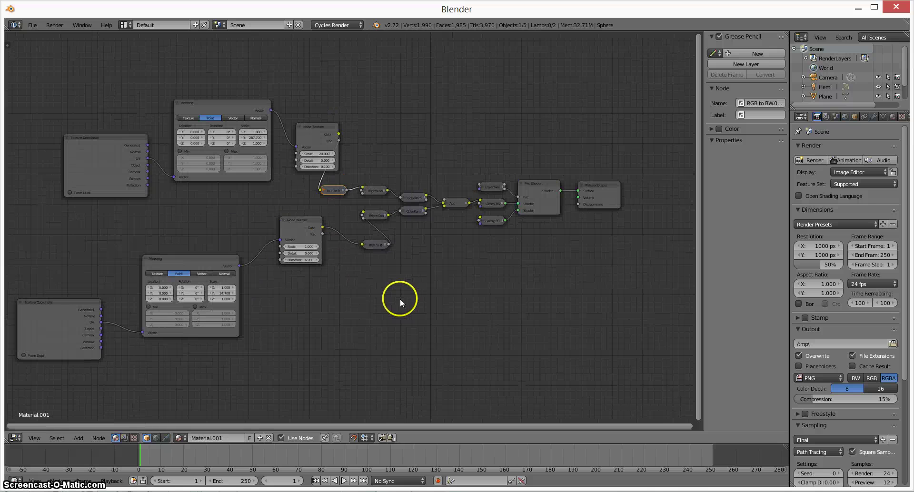
# Align the two Mapping nodes under Texture Coordinate, with the lower Noise Texture and RGB to BW beside them.
pyautogui.moveTo(391, 244); pyautogui.dragTo(364, 202)
pyautogui.rightClick(365, 203)
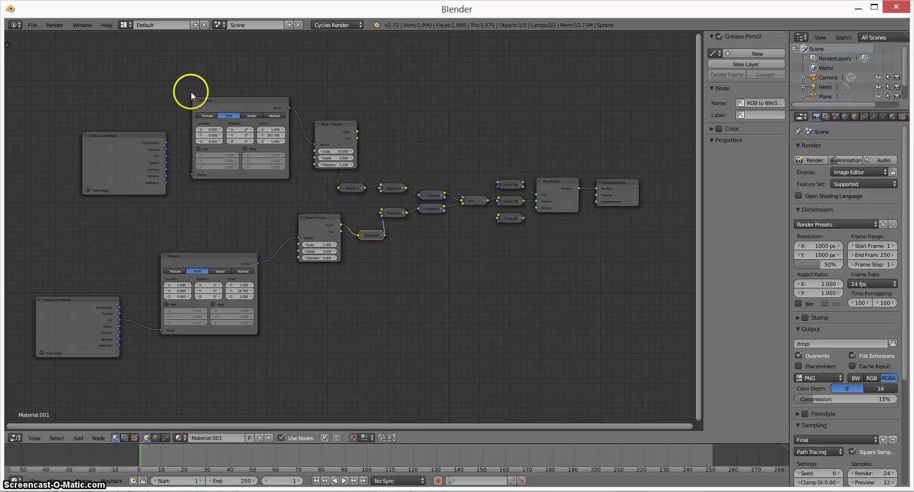
pyautogui.moveTo(224, 100); pyautogui.dragTo(209, 144)
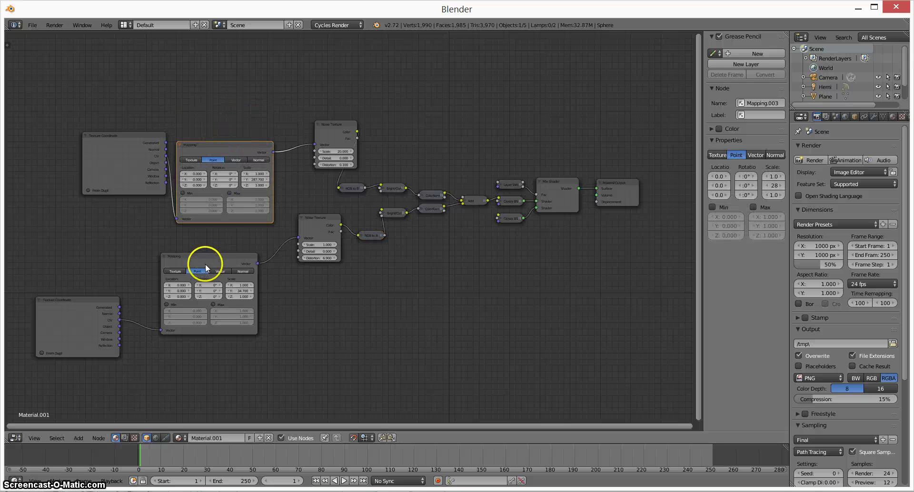
pyautogui.moveTo(204, 264); pyautogui.dragTo(220, 273)
pyautogui.moveTo(309, 218); pyautogui.dragTo(308, 265)
pyautogui.moveTo(370, 233); pyautogui.dragTo(371, 264)
pyautogui.press('g')
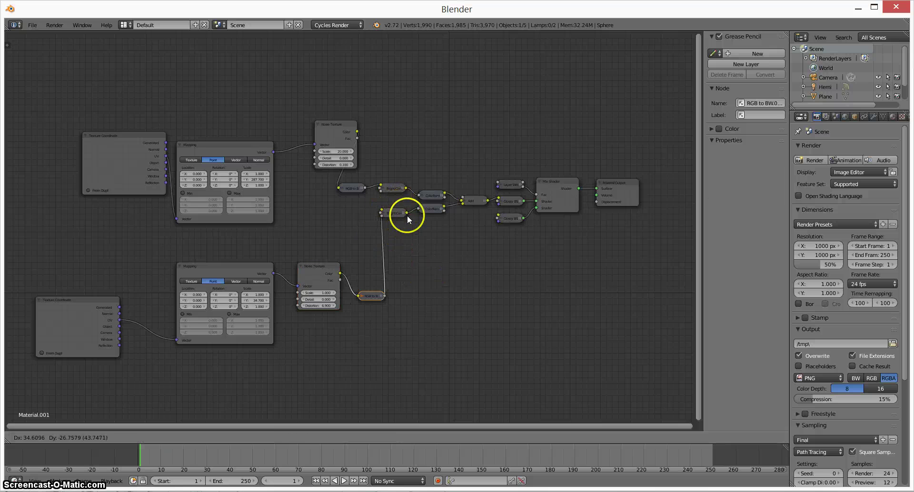
pyautogui.press('Escape')
pyautogui.scroll(3, 215, 245)
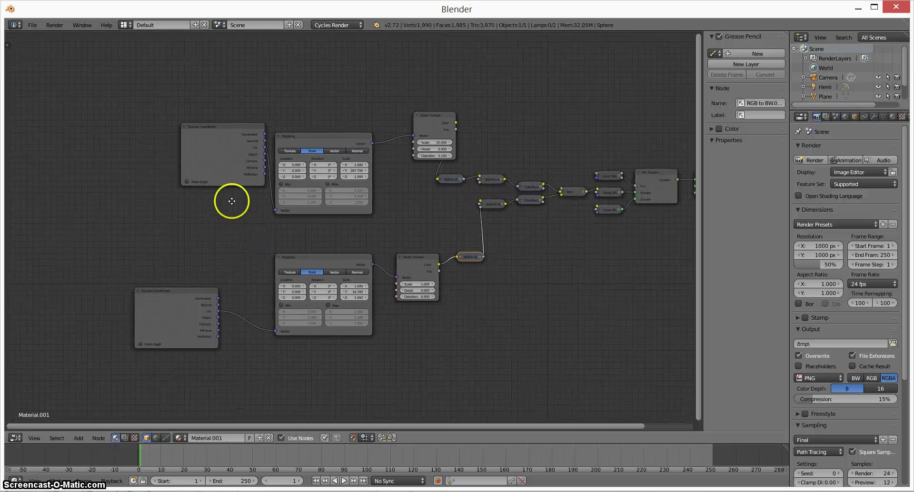
# Move the Texture Coordinate node down-left and pan over to the Bright/Contrast nodes.
pyautogui.moveTo(226, 201); pyautogui.dragTo(373, 244, button='middle')
pyautogui.scroll(3, 377, 249)
pyautogui.moveTo(348, 130); pyautogui.dragTo(281, 231)
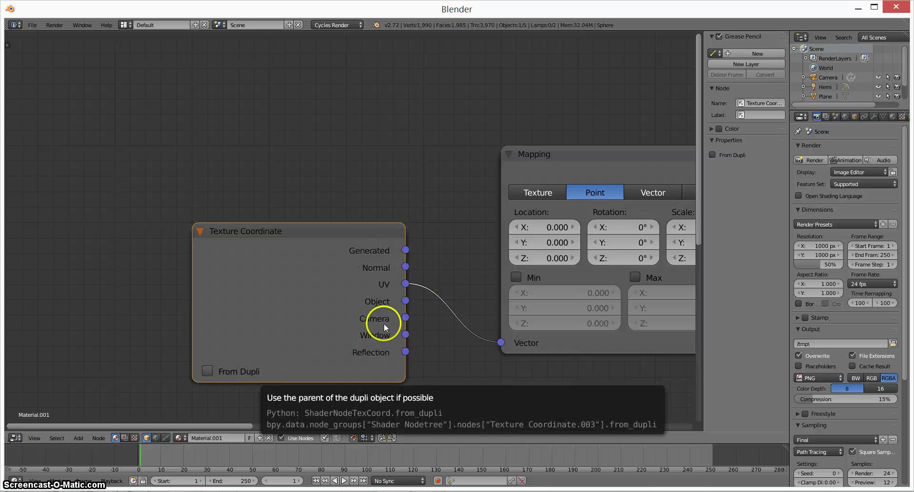
pyautogui.moveTo(410, 188); pyautogui.dragTo(143, 195, button='middle')
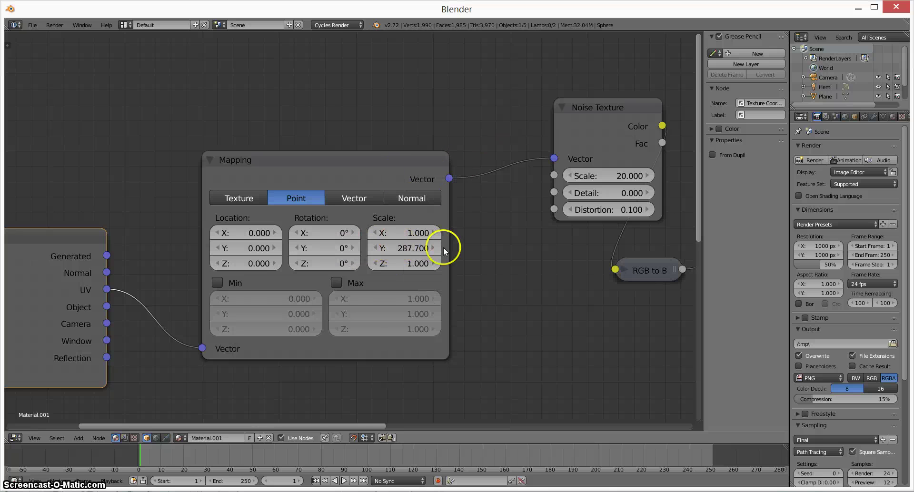
pyautogui.moveTo(492, 269); pyautogui.dragTo(406, 269, button='middle')
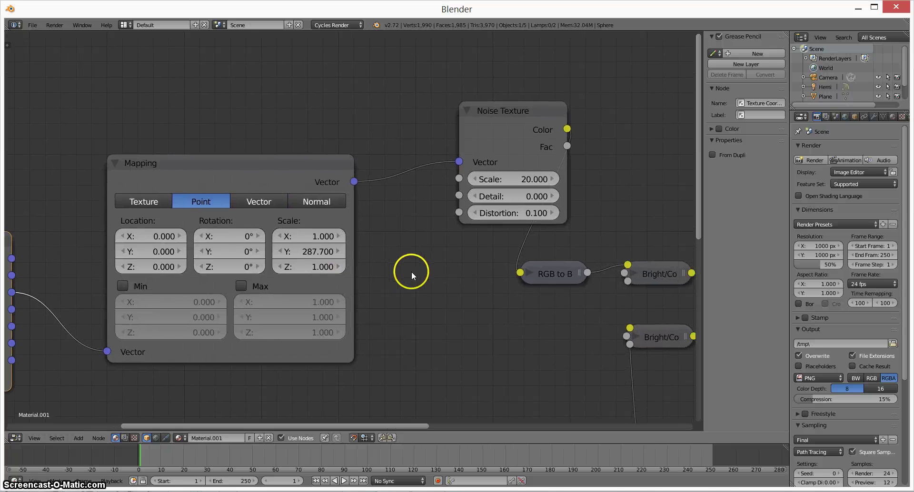
pyautogui.moveTo(406, 327); pyautogui.dragTo(353, 341, button='middle')
# Reposition the upper Noise Texture and drop the RGB to BW node beside its header.
pyautogui.moveTo(443, 155); pyautogui.dragTo(430, 226)
pyautogui.moveTo(431, 227); pyautogui.dragTo(543, 72, button='middle')
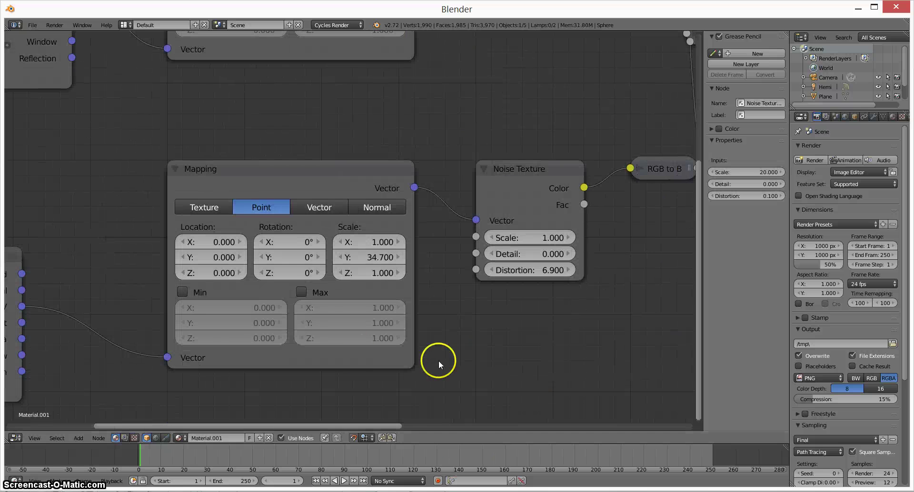
pyautogui.moveTo(418, 143); pyautogui.dragTo(245, 384, button='middle')
pyautogui.click(425, 274)
pyautogui.moveTo(424, 272); pyautogui.dragTo(442, 225)
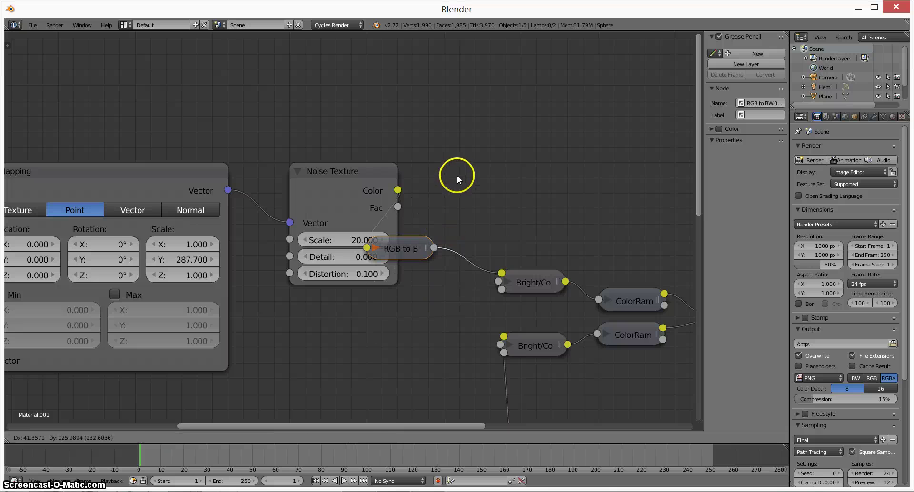
pyautogui.moveTo(457, 175); pyautogui.dragTo(458, 160)
# Undo the last move and place the collapsed RGB to BW node clear of the Noise Texture.
pyautogui.hotkey('ctrl', 'z')
pyautogui.hotkey('ctrl', 'shift', 'z')
pyautogui.hotkey('ctrl', 'z')
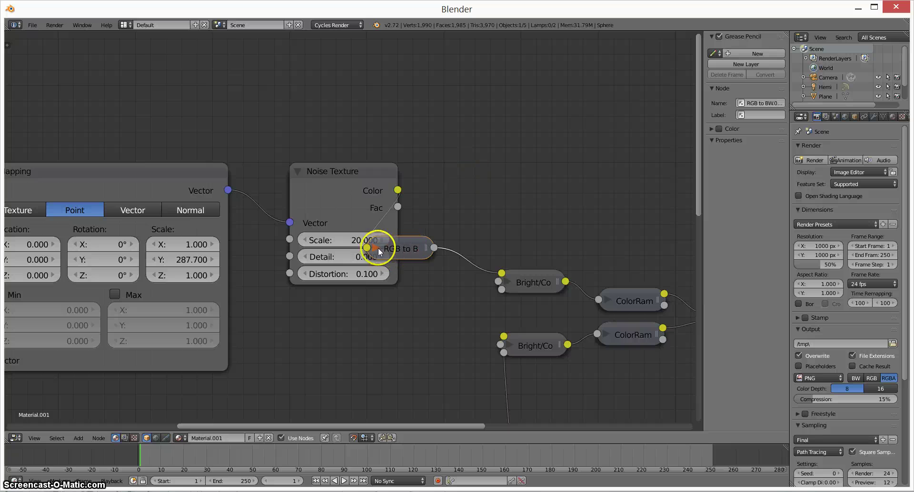
pyautogui.click(375, 247)
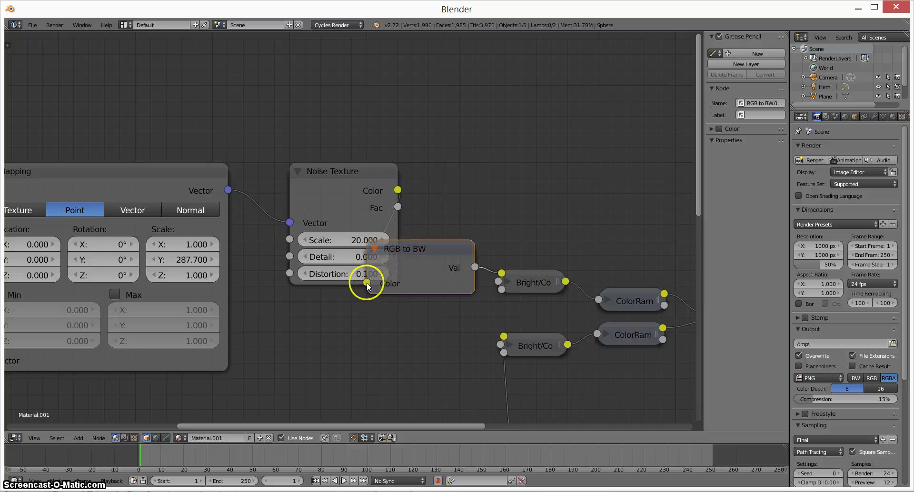
pyautogui.click(374, 249)
pyautogui.moveTo(380, 242); pyautogui.dragTo(458, 201)
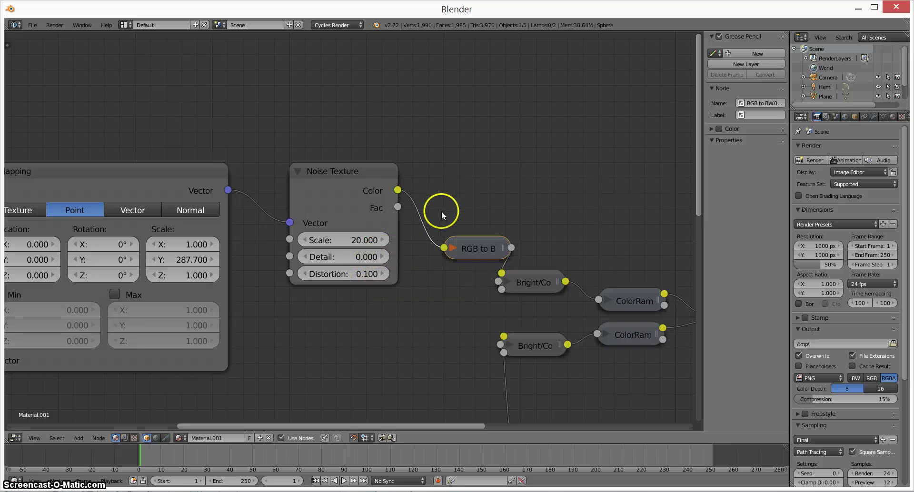
# Search the Add menu for 'noi' and 'rg' nodes, then cancel without adding anything.
pyautogui.hotkey('shift', 'a')
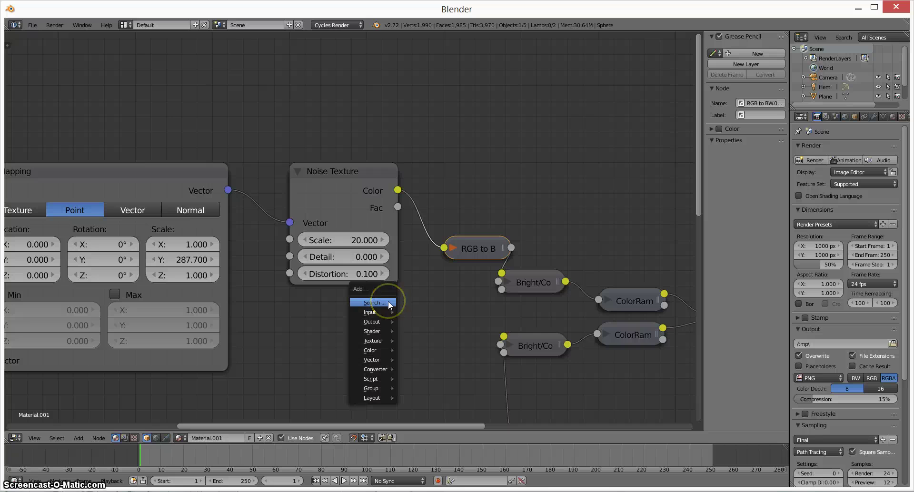
pyautogui.click(387, 302)
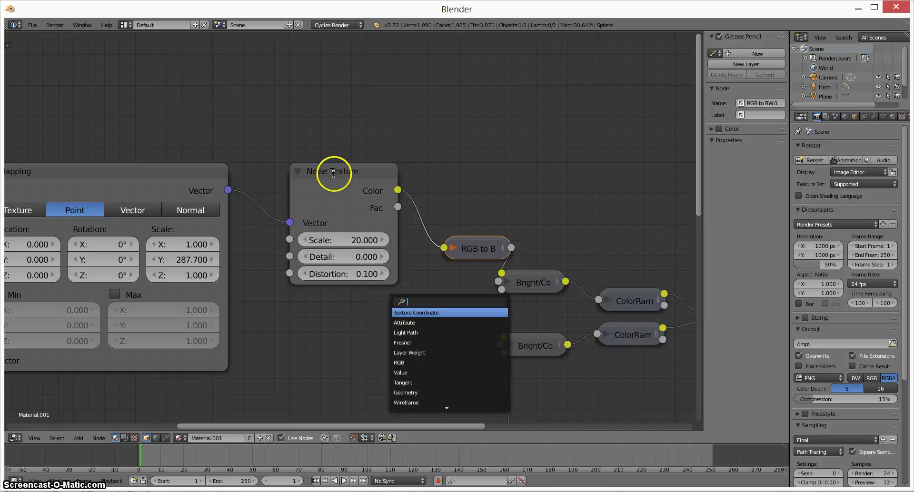
pyautogui.write('noi')
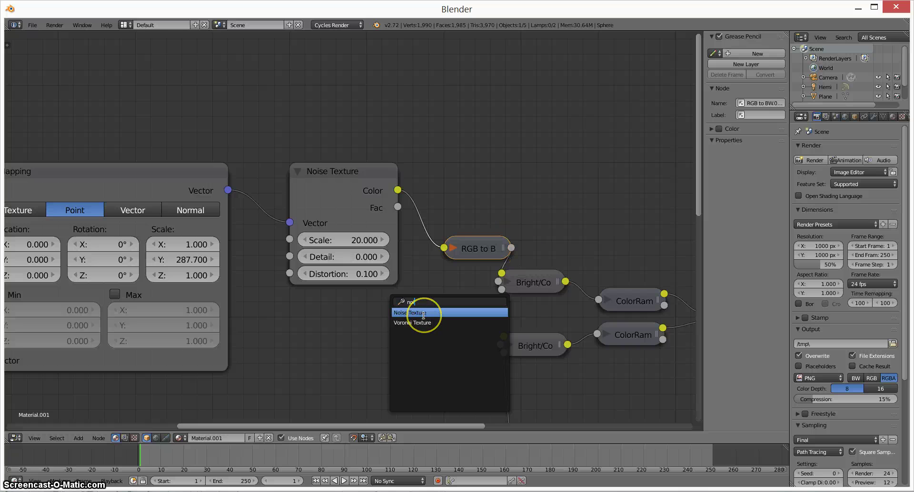
pyautogui.press('BackSpace')
pyautogui.press('BackSpace')
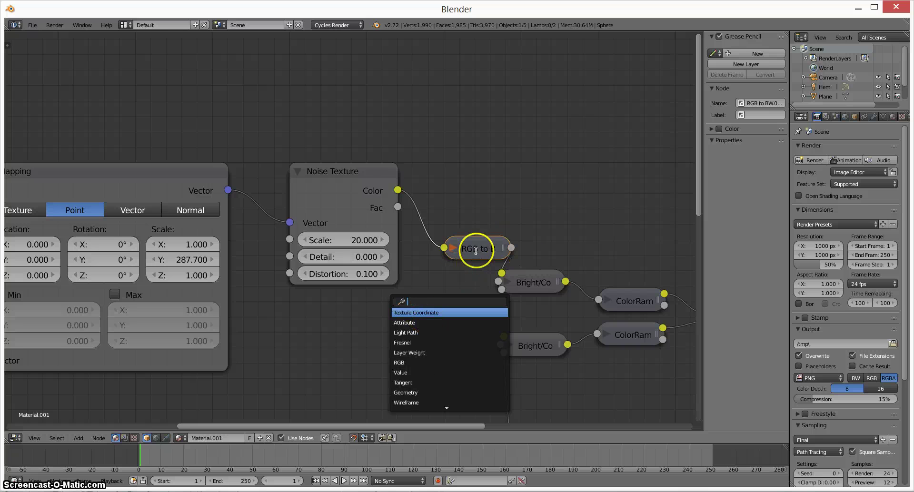
pyautogui.write('rgb')
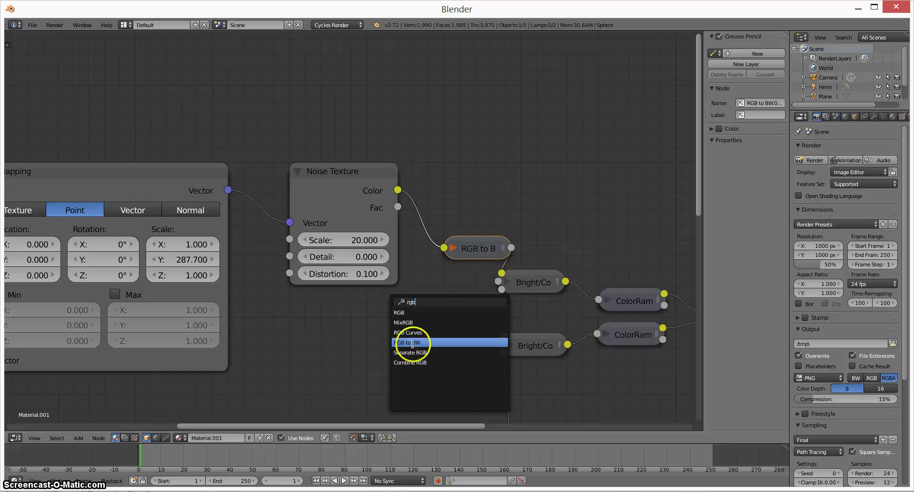
pyautogui.press('BackSpace')
pyautogui.press('BackSpace')
pyautogui.press('BackSpace')
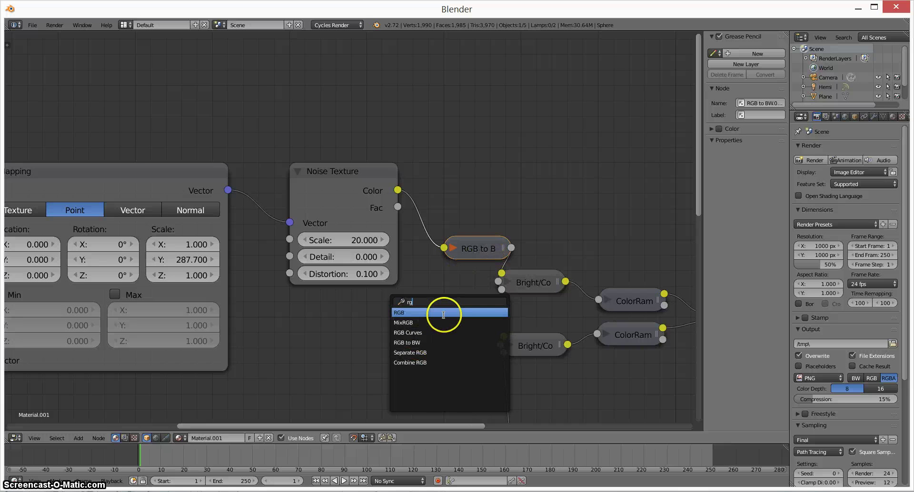
pyautogui.press('Escape')
pyautogui.hotkey('shift', 'a')
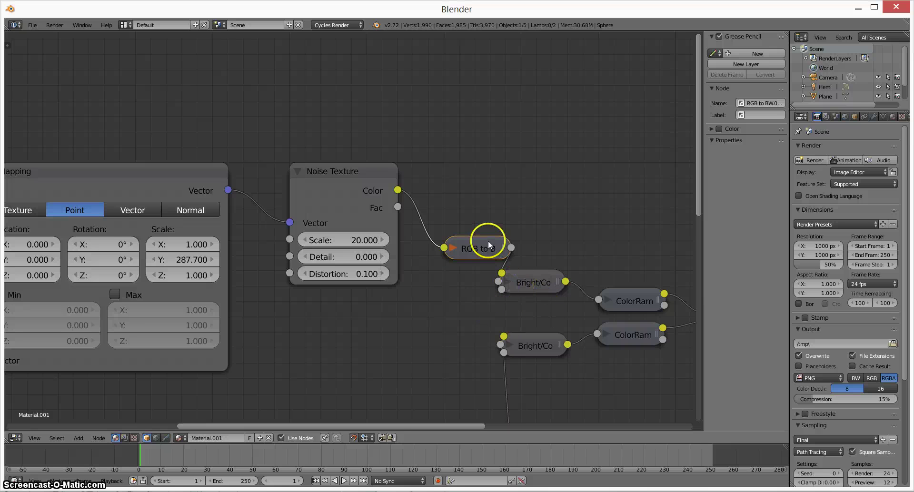
# Set RGB to BW beside the Noise Texture header and expand Bright/Contrast next to it.
pyautogui.moveTo(486, 241); pyautogui.dragTo(410, 163)
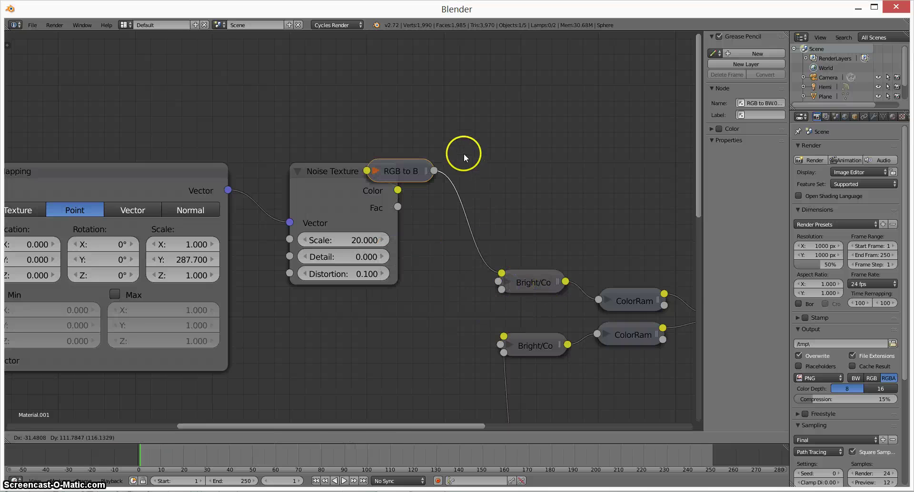
pyautogui.click(510, 282)
pyautogui.moveTo(571, 278); pyautogui.dragTo(530, 164)
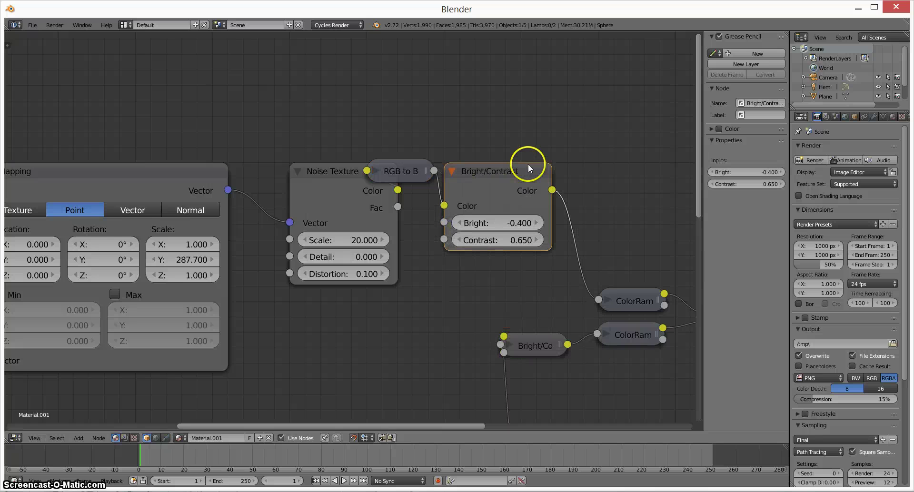
pyautogui.moveTo(612, 238); pyautogui.dragTo(445, 179, button='middle')
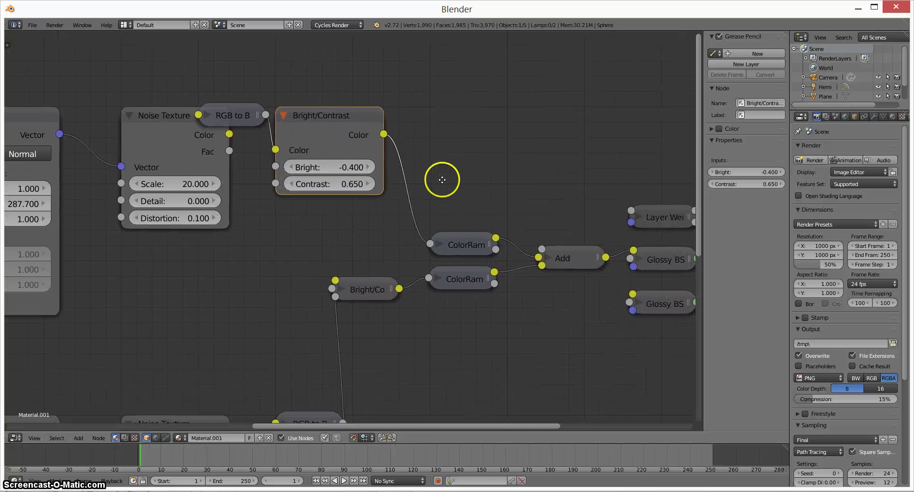
# Expand the ColorRamp and Add nodes and move them where their settings are readable.
pyautogui.click(432, 243)
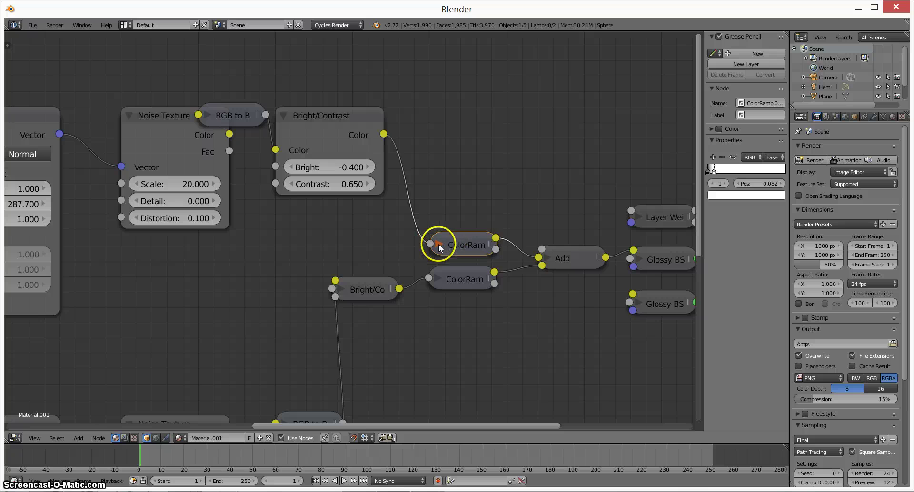
pyautogui.click(438, 243)
pyautogui.moveTo(450, 246); pyautogui.dragTo(449, 39)
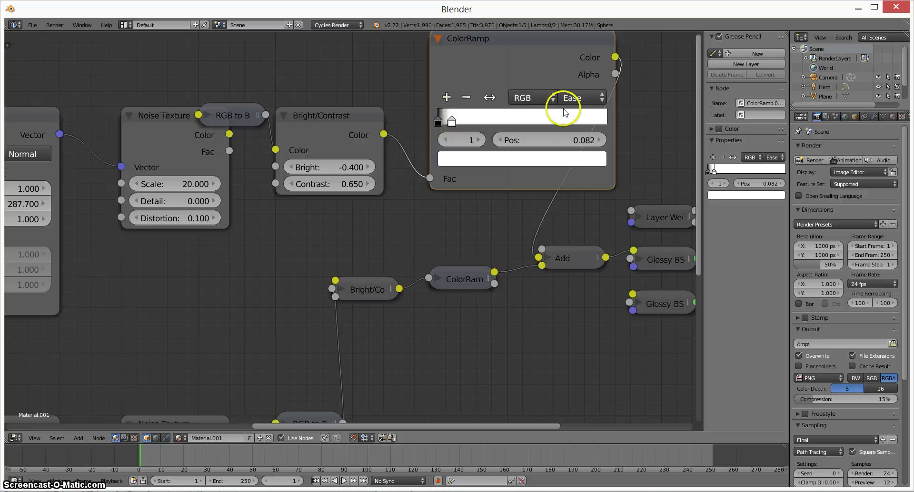
pyautogui.click(448, 116)
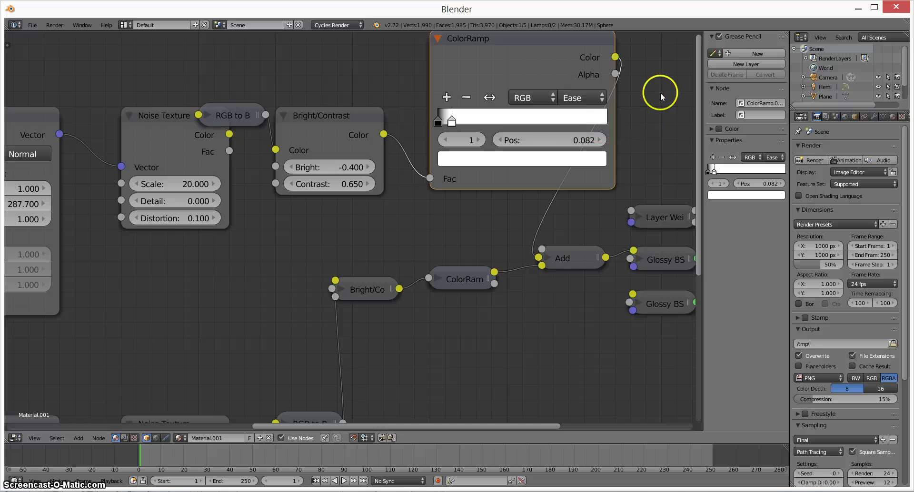
pyautogui.moveTo(653, 94); pyautogui.dragTo(524, 118, button='middle')
pyautogui.click(456, 258)
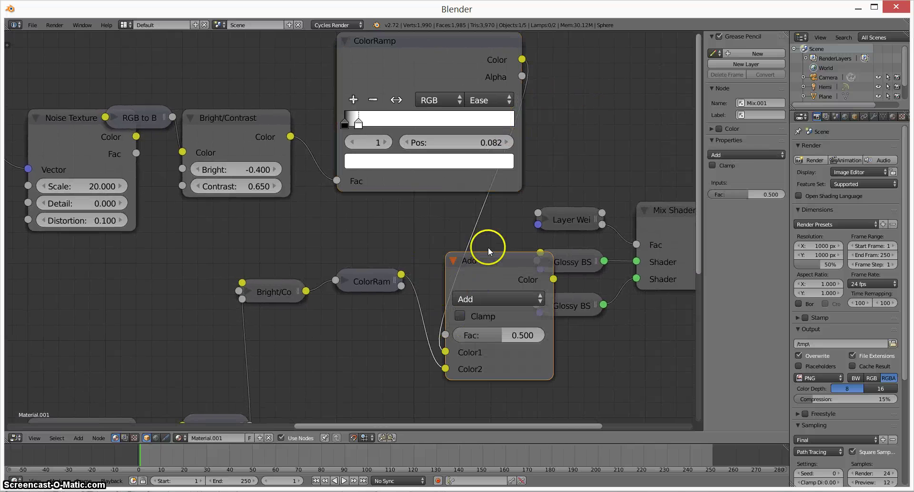
pyautogui.press('g')
pyautogui.click(473, 247)
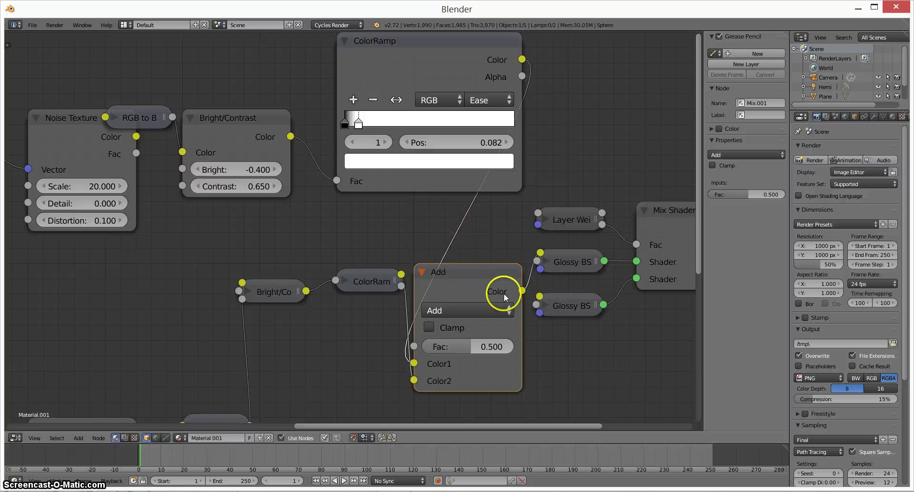
pyautogui.moveTo(359, 424); pyautogui.dragTo(473, 285, button='middle')
pyautogui.moveTo(398, 314); pyautogui.dragTo(27, 188, button='middle')
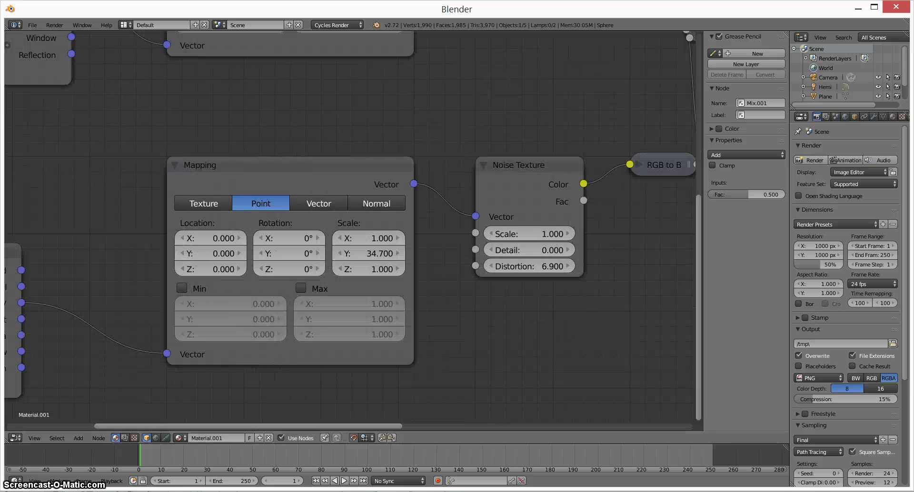
pyautogui.moveTo(82, 182); pyautogui.dragTo(108, 298, button='middle')
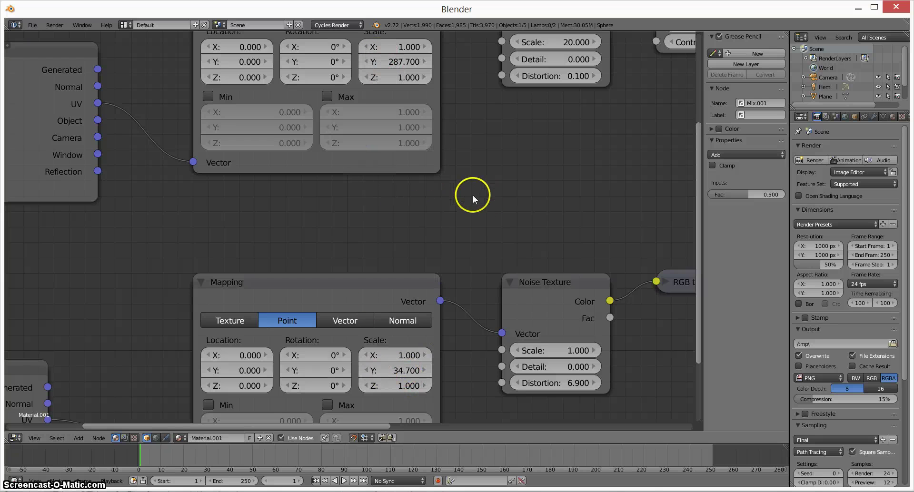
pyautogui.moveTo(481, 204); pyautogui.dragTo(333, 230, button='middle')
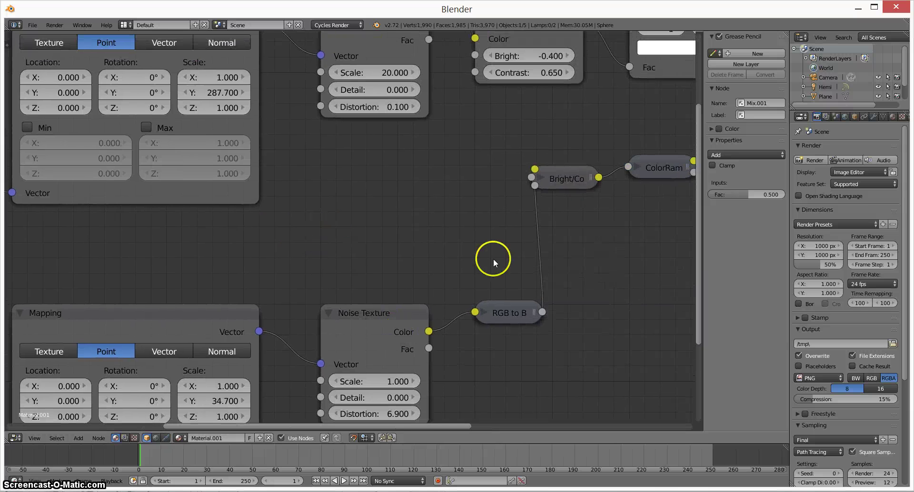
pyautogui.moveTo(364, 198); pyautogui.dragTo(390, 177, button='middle')
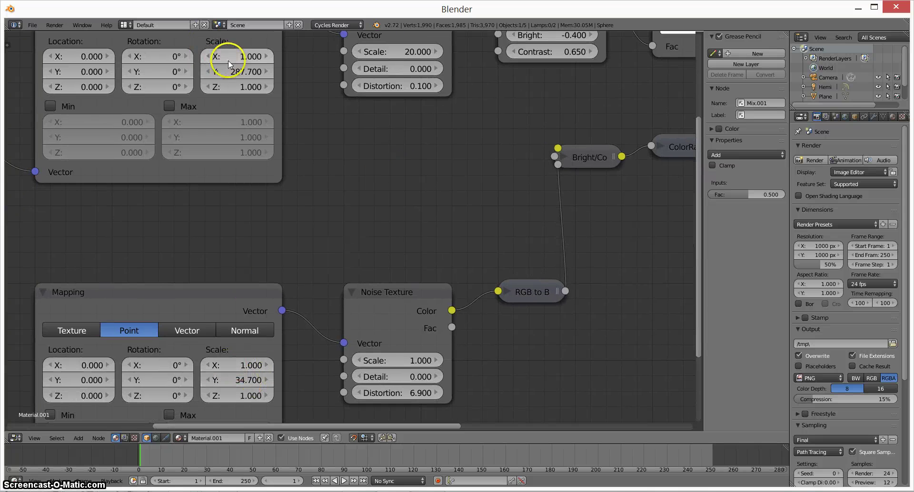
pyautogui.moveTo(393, 122); pyautogui.dragTo(358, 160, button='middle')
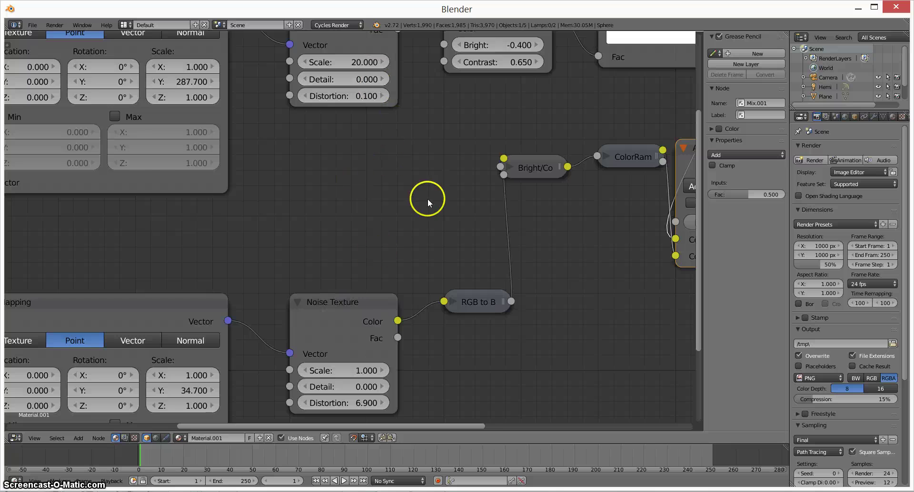
pyautogui.moveTo(427, 199); pyautogui.dragTo(443, 216, button='middle')
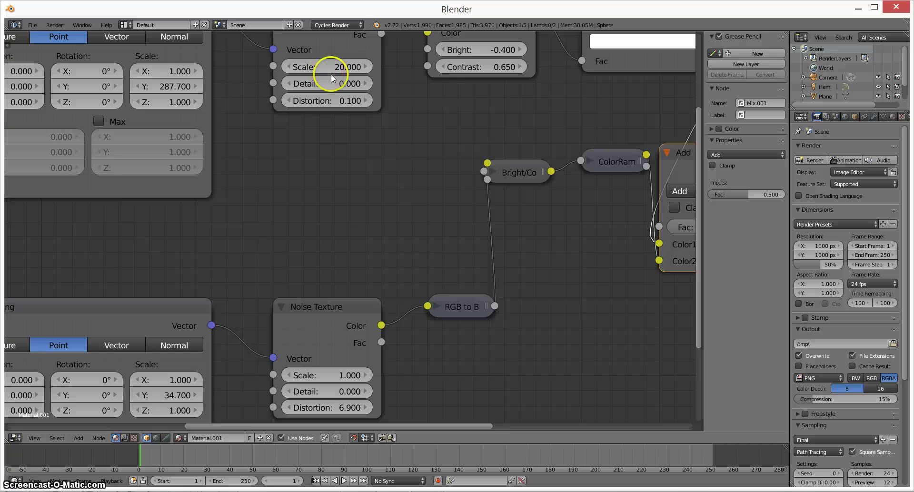
pyautogui.moveTo(410, 238); pyautogui.dragTo(255, 301, button='middle')
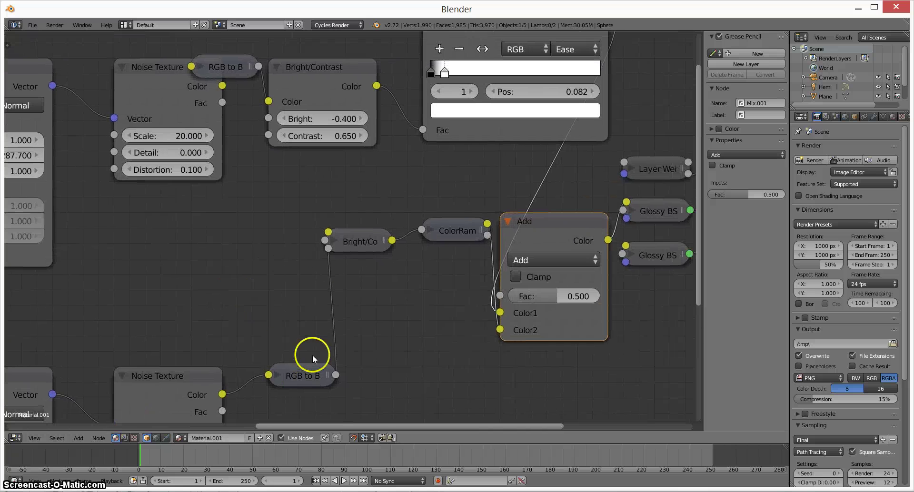
pyautogui.click(342, 241)
pyautogui.click(336, 239)
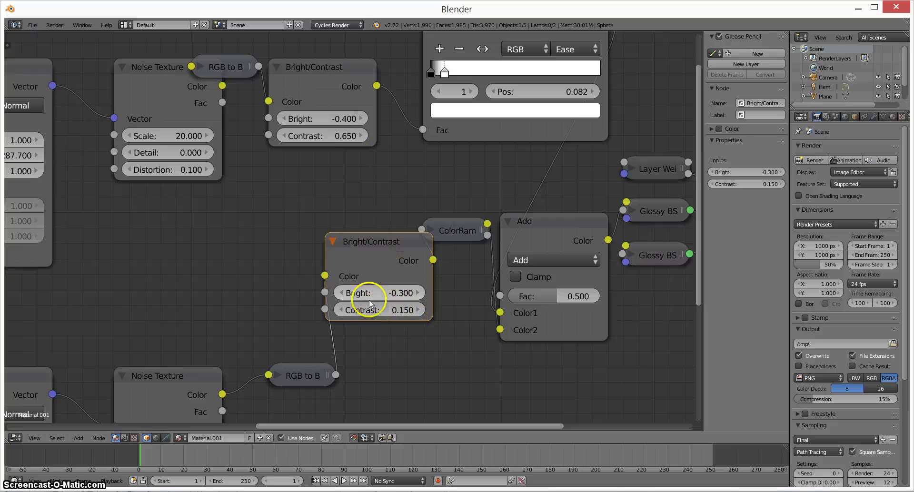
pyautogui.click(333, 242)
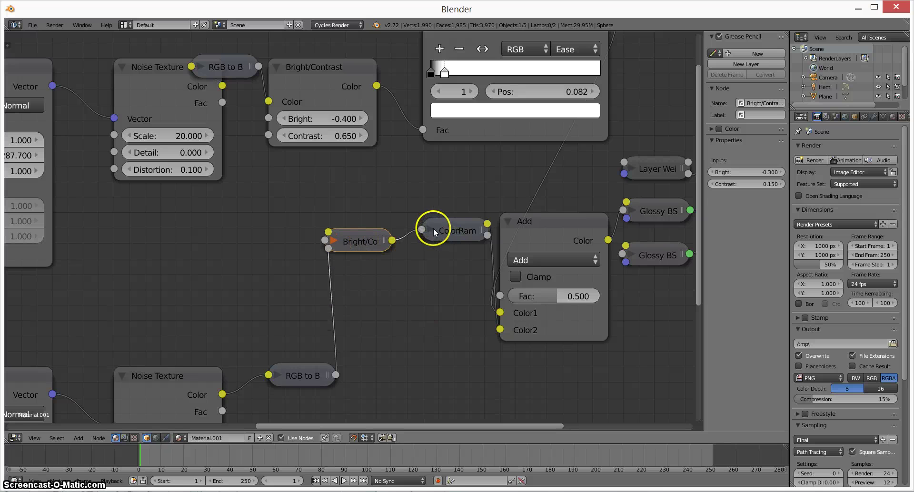
pyautogui.click(431, 229)
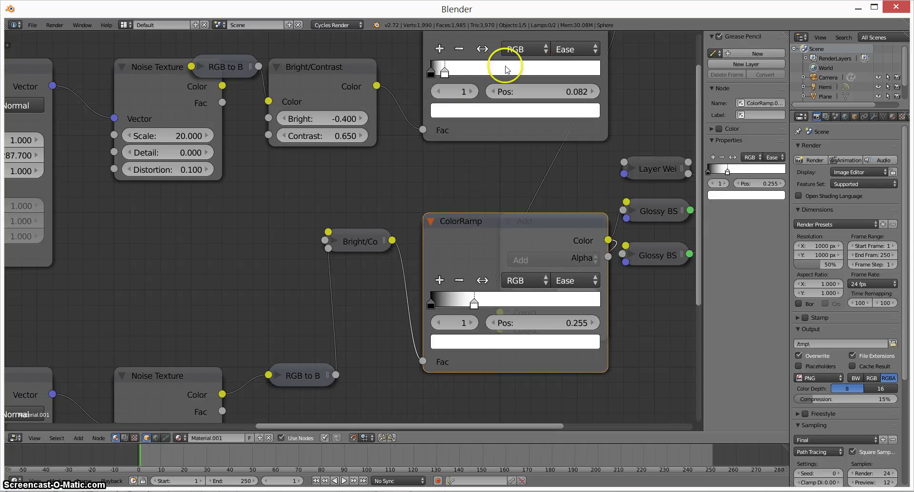
pyautogui.moveTo(512, 182); pyautogui.dragTo(378, 176, button='middle')
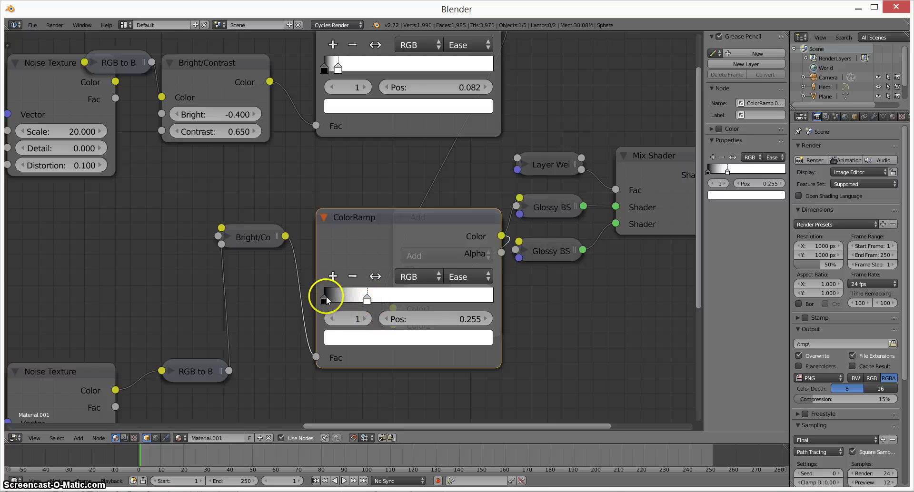
pyautogui.moveTo(324, 298); pyautogui.dragTo(353, 298)
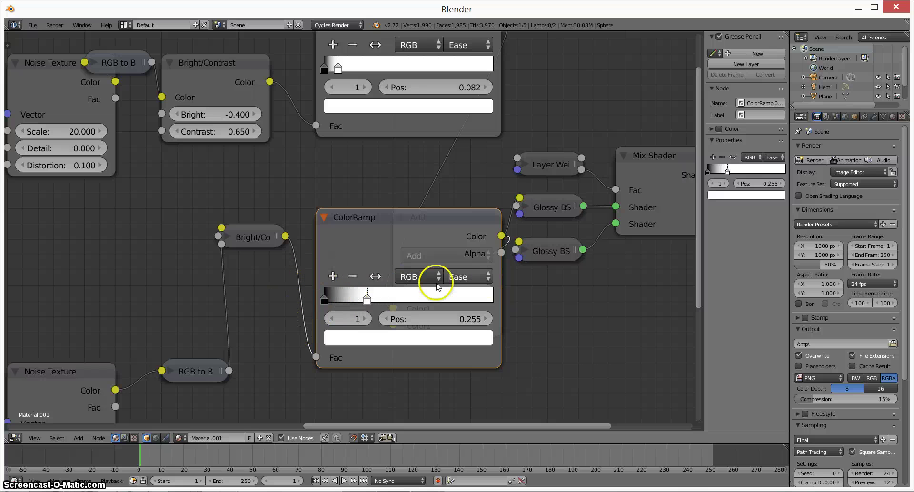
pyautogui.moveTo(326, 147); pyautogui.dragTo(321, 190, button='middle')
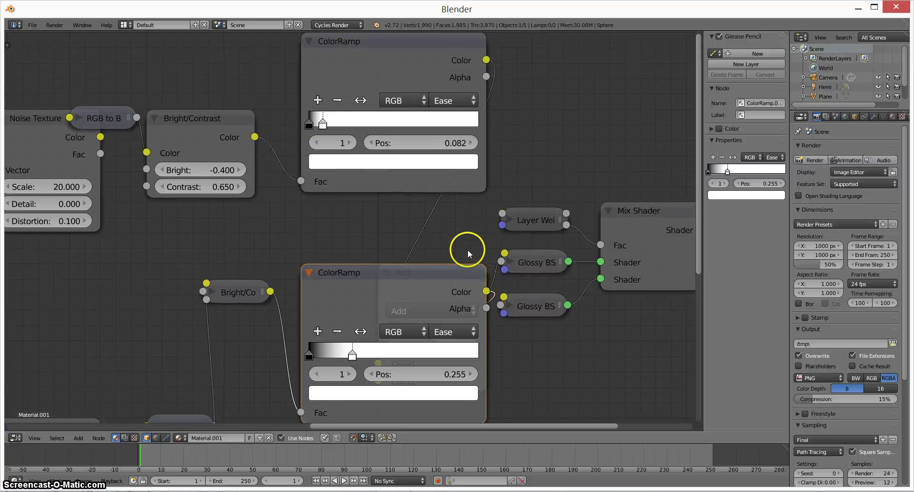
pyautogui.click(310, 271)
# Collapse the upper ColorRamp, expand the upper Glossy BSDF and move it above the collapsed one.
pyautogui.click(309, 41)
pyautogui.moveTo(434, 235); pyautogui.dragTo(287, 233, button='middle')
pyautogui.click(394, 263)
pyautogui.moveTo(495, 340); pyautogui.dragTo(440, 290, button='middle')
pyautogui.moveTo(428, 164); pyautogui.dragTo(437, 226)
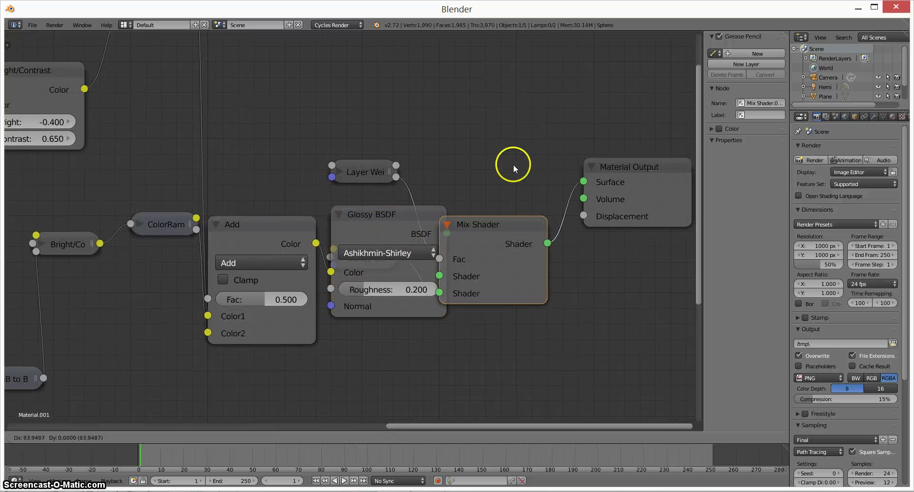
pyautogui.moveTo(376, 171); pyautogui.dragTo(378, 67)
pyautogui.moveTo(365, 209); pyautogui.dragTo(356, 130)
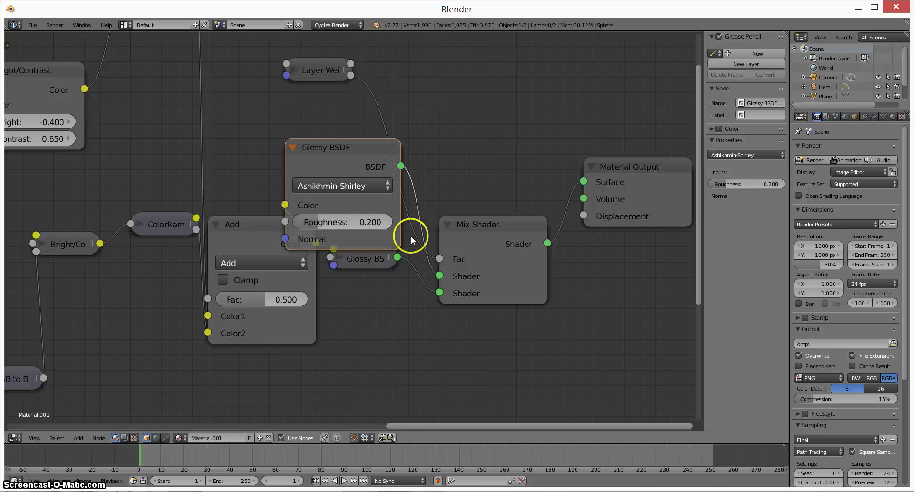
# Set node snapping to X/Y, snap the Glossy BSDF up, and collapse and move the Add node.
pyautogui.click(367, 431)
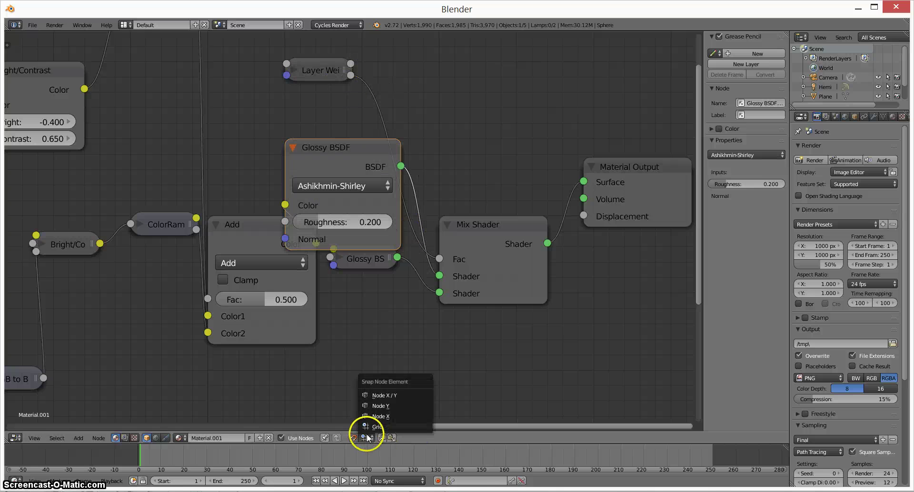
pyautogui.click(379, 396)
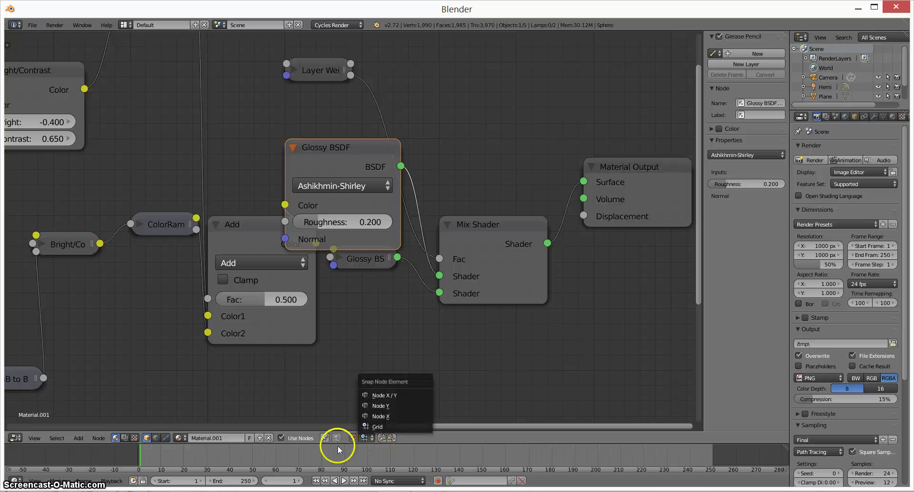
pyautogui.moveTo(363, 143); pyautogui.dragTo(345, 112)
pyautogui.moveTo(163, 220); pyautogui.dragTo(135, 260)
pyautogui.click(215, 224)
pyautogui.moveTo(206, 186); pyautogui.dragTo(187, 160)
pyautogui.moveTo(326, 63); pyautogui.dragTo(419, 44)
# Keep the upper Glossy BSDF's distribution at Ashikhmin-Shirley, leaving the Add node collapsed.
pyautogui.click(173, 164)
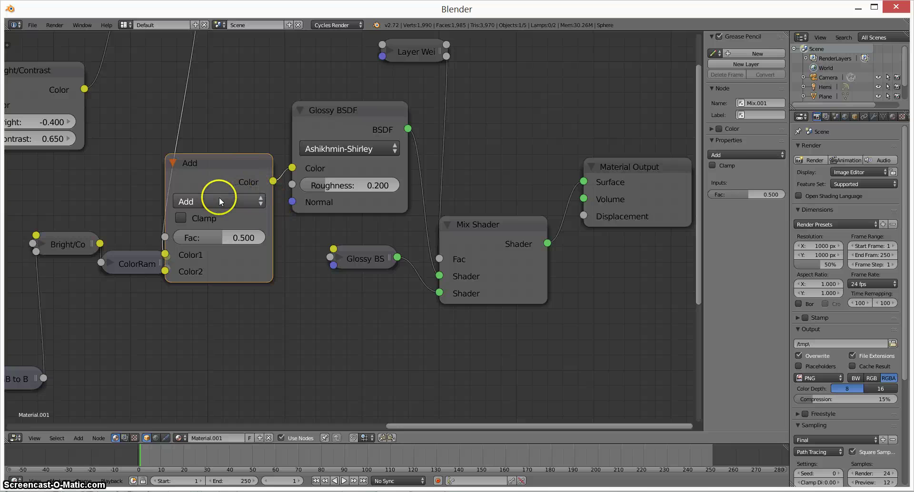
pyautogui.click(173, 164)
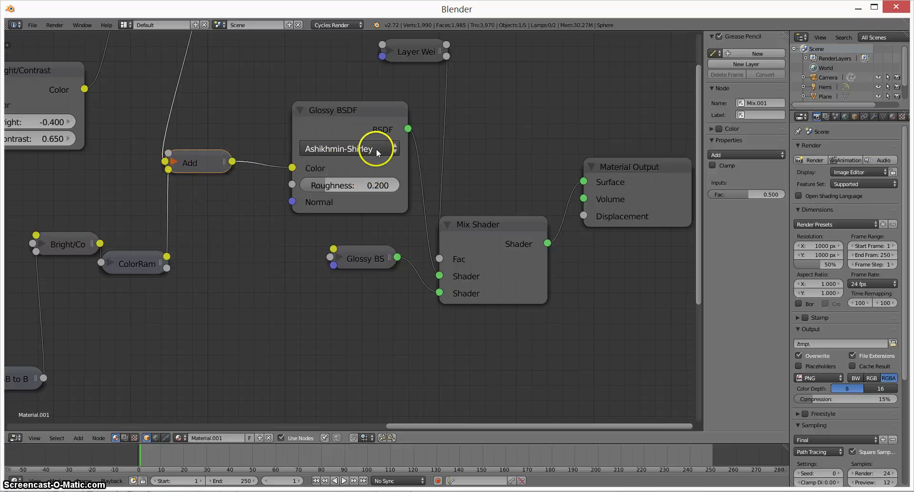
pyautogui.click(375, 148)
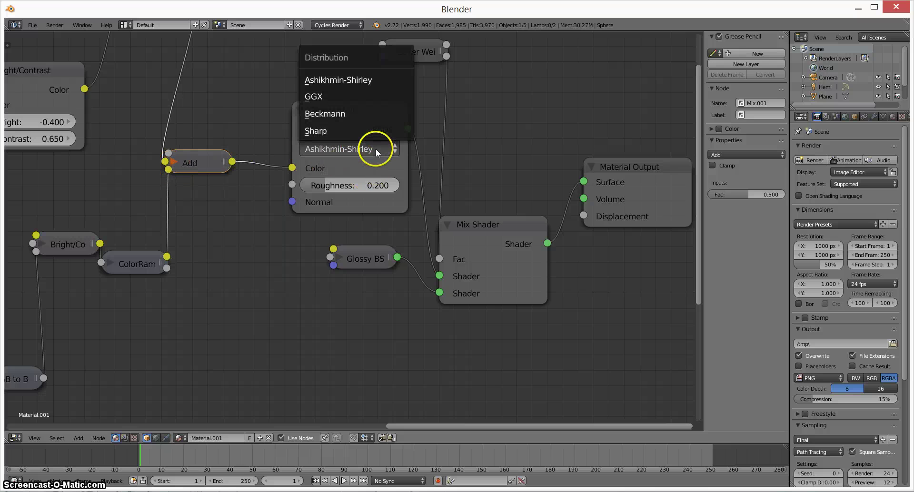
pyautogui.click(363, 79)
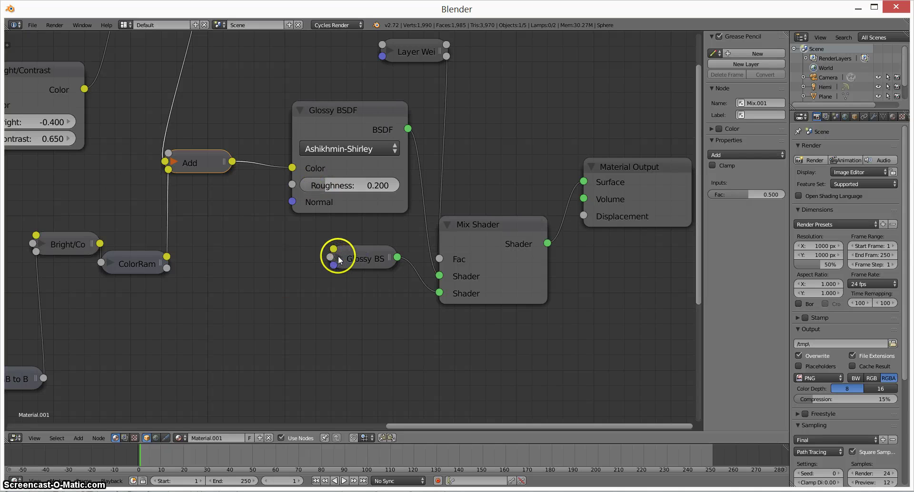
# Expand the second Glossy BSDF (Sharp, roughness 0.000) below, shifting Mix Shader and Material Output right.
pyautogui.moveTo(370, 247); pyautogui.dragTo(371, 318)
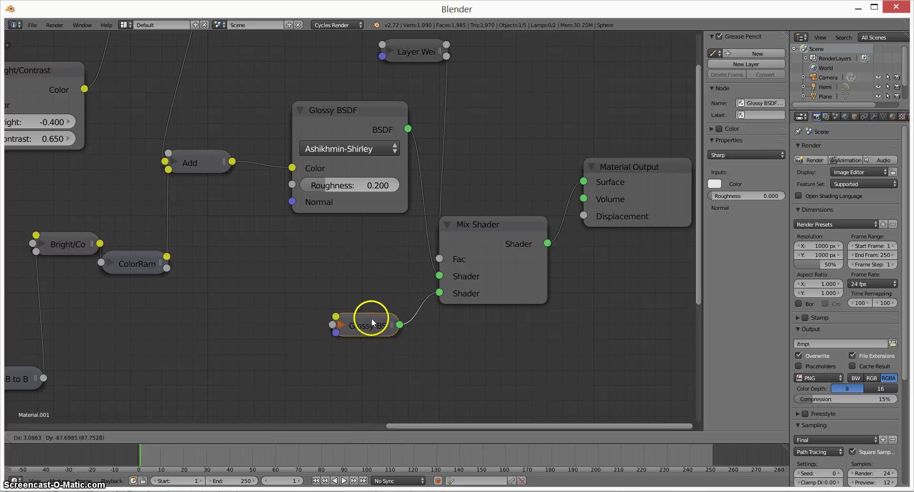
pyautogui.click(342, 325)
pyautogui.keyDown('shift'); pyautogui.scroll(-5, 381, 251); pyautogui.keyUp('shift')
pyautogui.keyDown('ctrl'); pyautogui.hscroll(5, 339, 239); pyautogui.keyUp('ctrl')
pyautogui.moveTo(421, 169); pyautogui.dragTo(447, 162)
pyautogui.moveTo(566, 113); pyautogui.dragTo(651, 157)
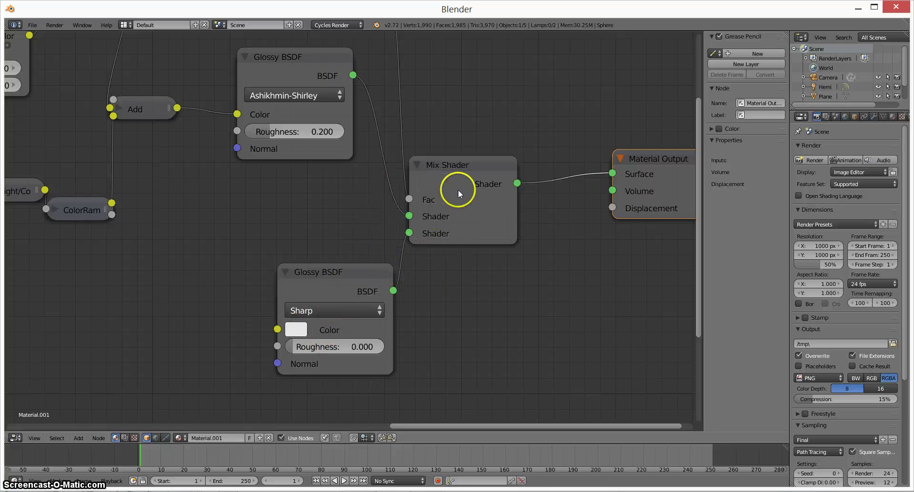
# Expand the Layer Weight node (Blend 0.110) and move it upward.
pyautogui.moveTo(467, 92); pyautogui.dragTo(452, 235, button='middle')
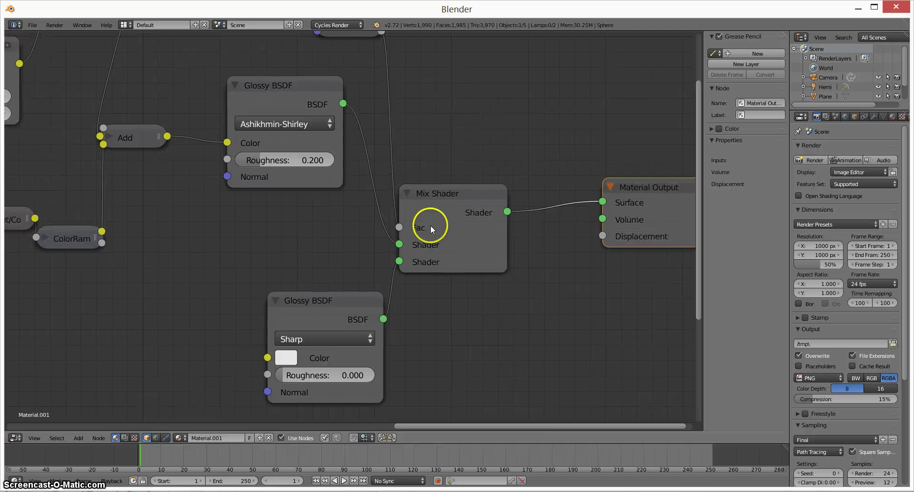
pyautogui.moveTo(436, 125); pyautogui.dragTo(415, 220, button='middle')
pyautogui.click(307, 128)
pyautogui.click(306, 124)
pyautogui.moveTo(333, 125); pyautogui.dragTo(333, 70)
# Add and place an Anisotropic BSDF node, then delete it again.
pyautogui.hotkey('shift', 'a')
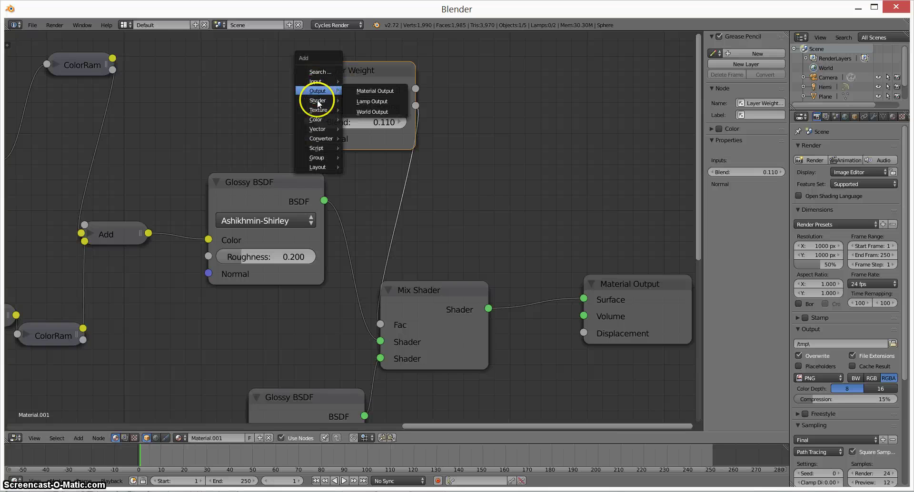
pyautogui.moveTo(316, 101)
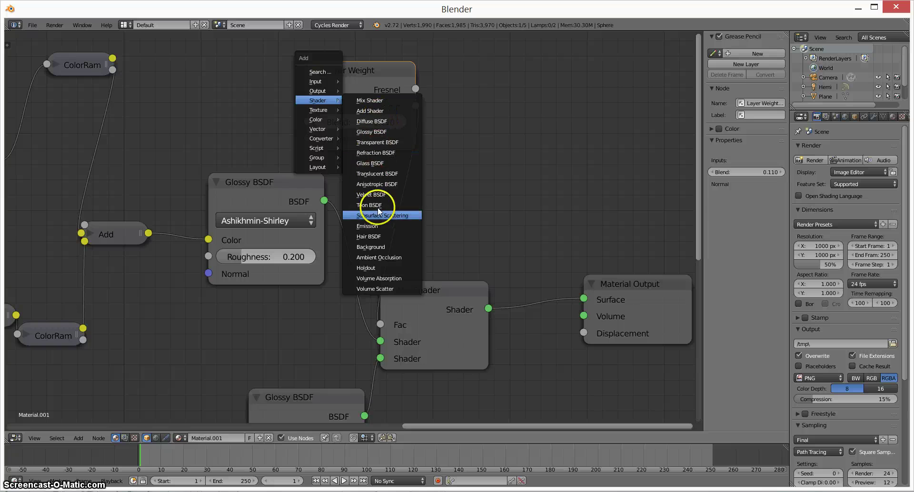
pyautogui.click(376, 184)
pyautogui.click(476, 80)
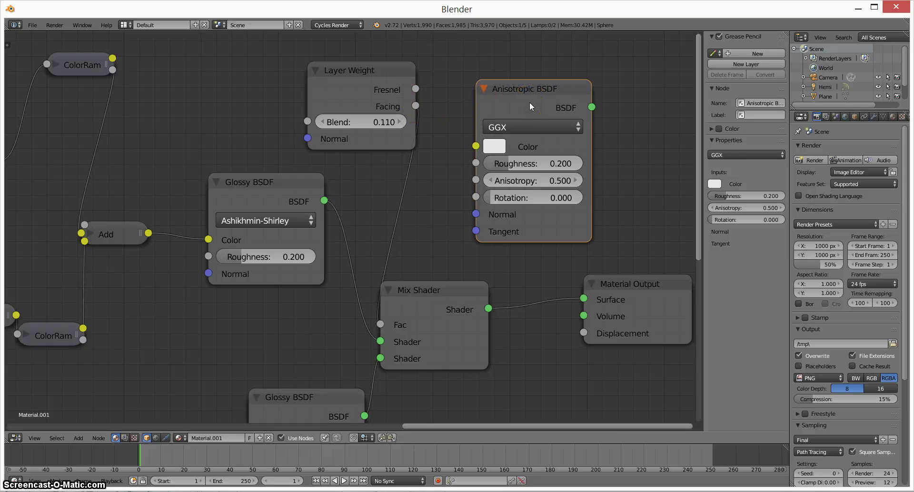
pyautogui.moveTo(381, 75); pyautogui.dragTo(416, 61)
pyautogui.moveTo(525, 87); pyautogui.dragTo(537, 56)
pyautogui.press('x')
# Reposition the Layer Weight and Mix Shader nodes around the lower Glossy BSDF.
pyautogui.moveTo(384, 56); pyautogui.dragTo(405, 93)
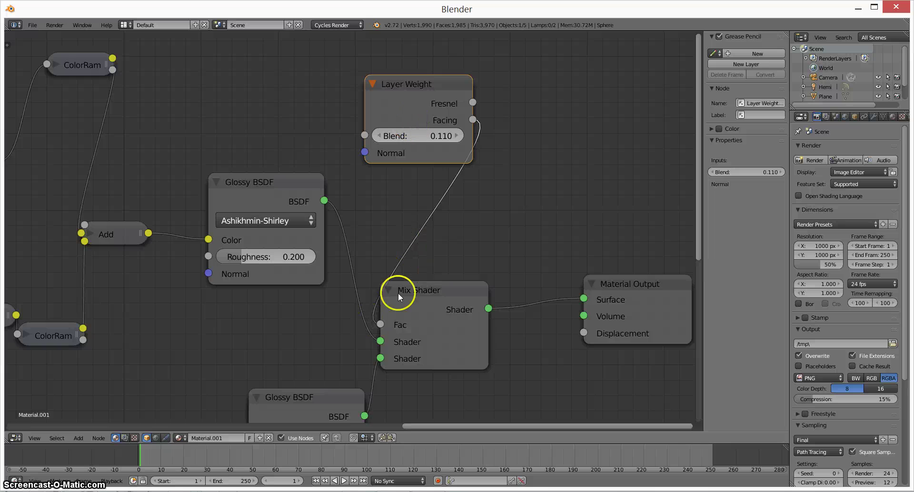
pyautogui.moveTo(400, 293); pyautogui.dragTo(469, 272)
pyautogui.moveTo(420, 80); pyautogui.dragTo(268, 79)
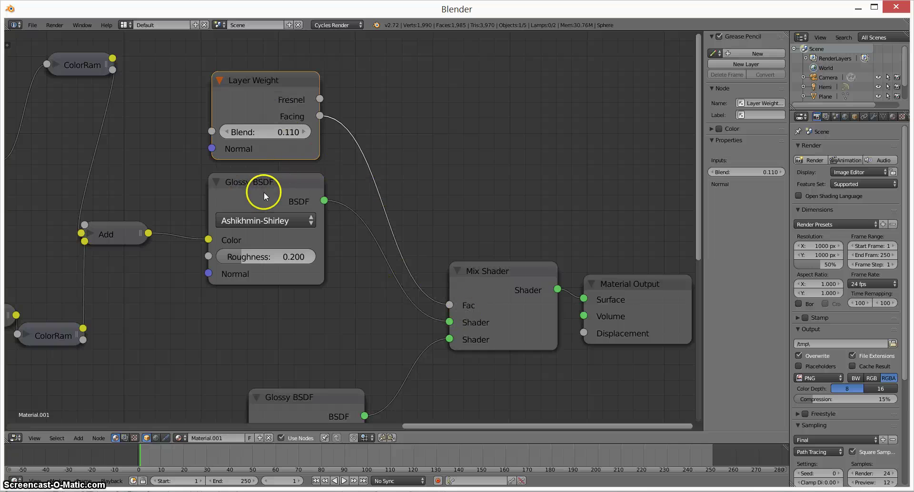
pyautogui.moveTo(265, 347); pyautogui.dragTo(312, 327, button='middle')
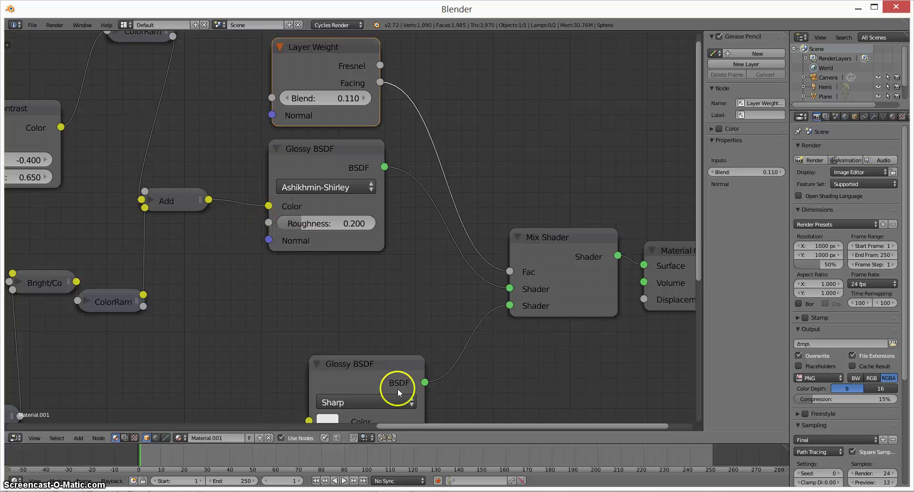
pyautogui.moveTo(404, 301); pyautogui.dragTo(306, 189, button='middle')
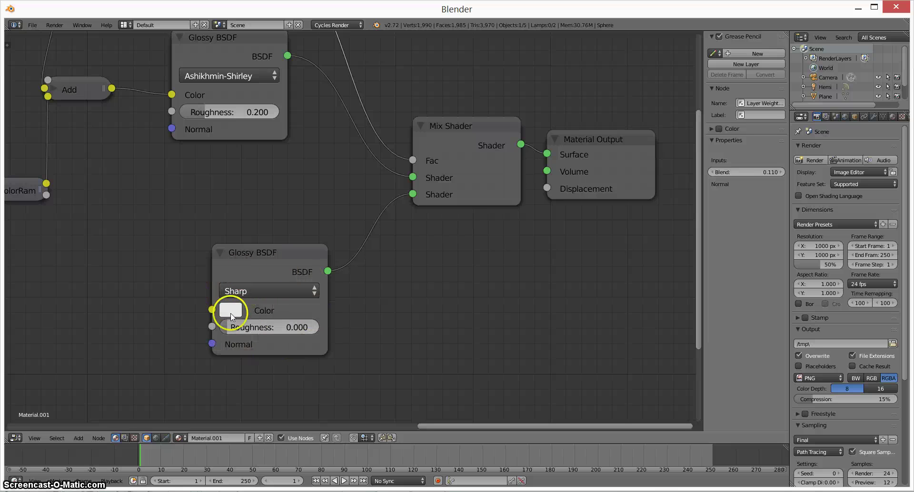
pyautogui.moveTo(268, 180); pyautogui.dragTo(300, 282, button='middle')
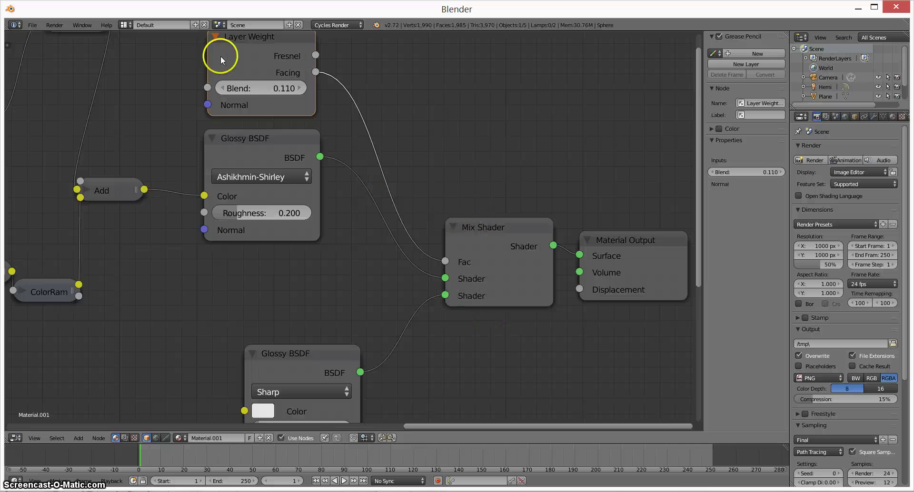
pyautogui.moveTo(253, 47); pyautogui.dragTo(347, 47)
# Move the Material Output node to straighten its link from the Mix Shader.
pyautogui.moveTo(483, 135); pyautogui.dragTo(389, 129, button='middle')
pyautogui.click(559, 231)
pyautogui.moveTo(559, 229); pyautogui.dragTo(608, 212)
pyautogui.moveTo(459, 156); pyautogui.dragTo(523, 150, button='middle')
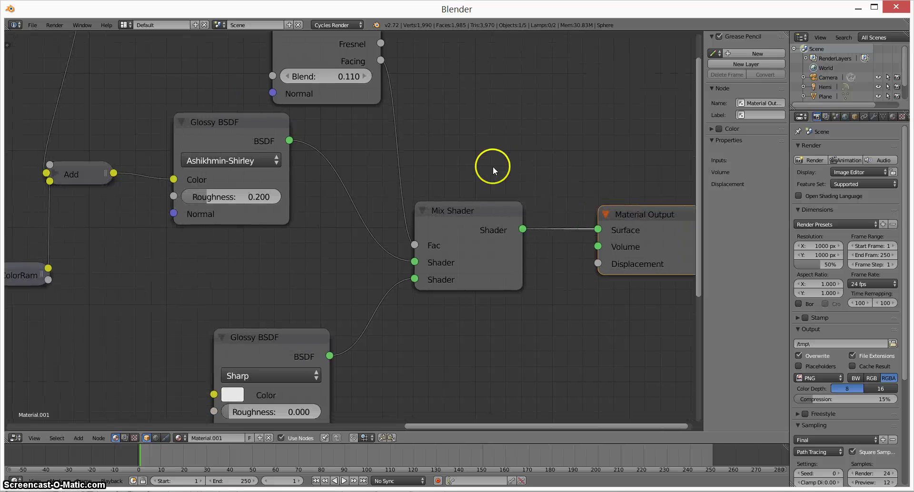
pyautogui.click(16, 438)
# Turn the node editor into a 3D view, view the sphere through the scene camera, and render it.
pyautogui.click(20, 421)
pyautogui.scroll(-6, 187, 238)
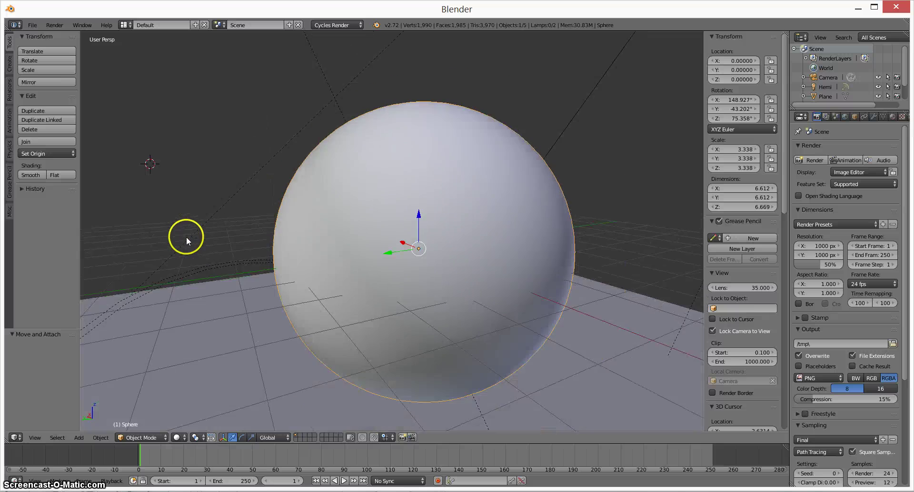
pyautogui.moveTo(187, 236); pyautogui.dragTo(160, 262, button='middle')
pyautogui.press('KP_0')
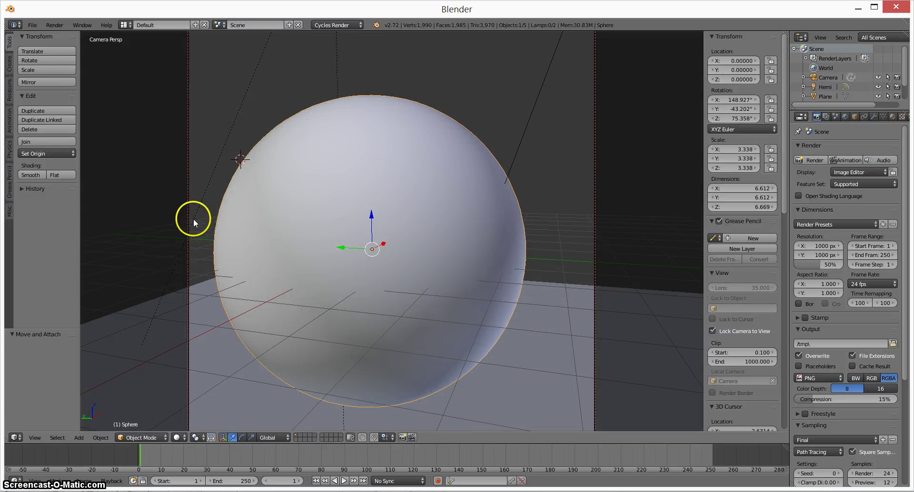
pyautogui.click(55, 24)
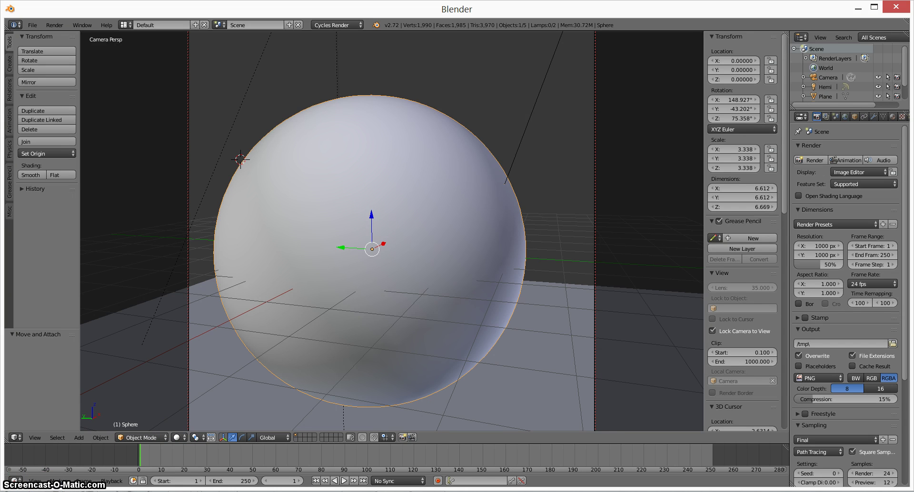
pyautogui.press('F11')
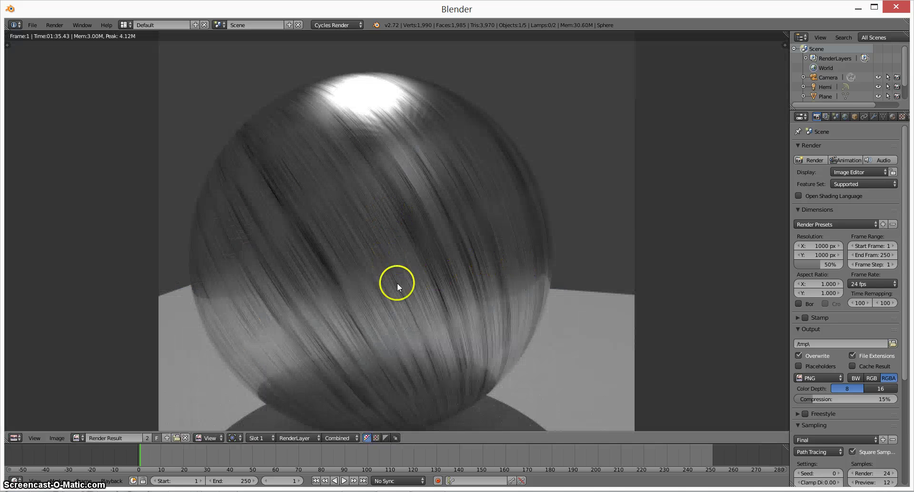
pyautogui.moveTo(387, 298); pyautogui.dragTo(425, 279, button='middle')
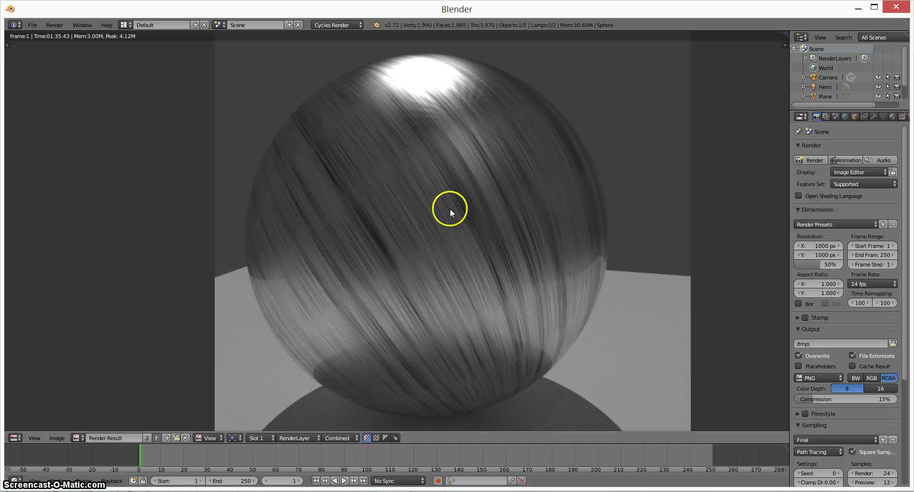
pyautogui.scroll(6, 452, 210)
pyautogui.scroll(3, 455, 219)
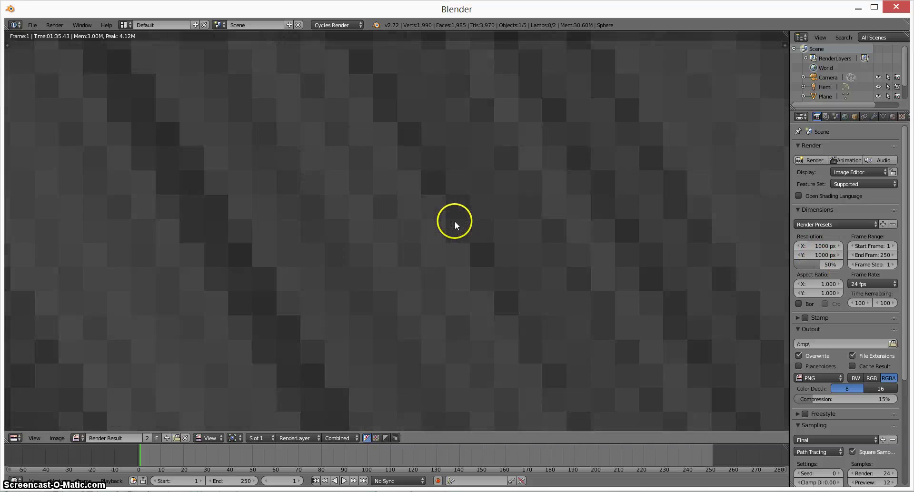
pyautogui.scroll(-8, 455, 221)
pyautogui.scroll(-3, 467, 238)
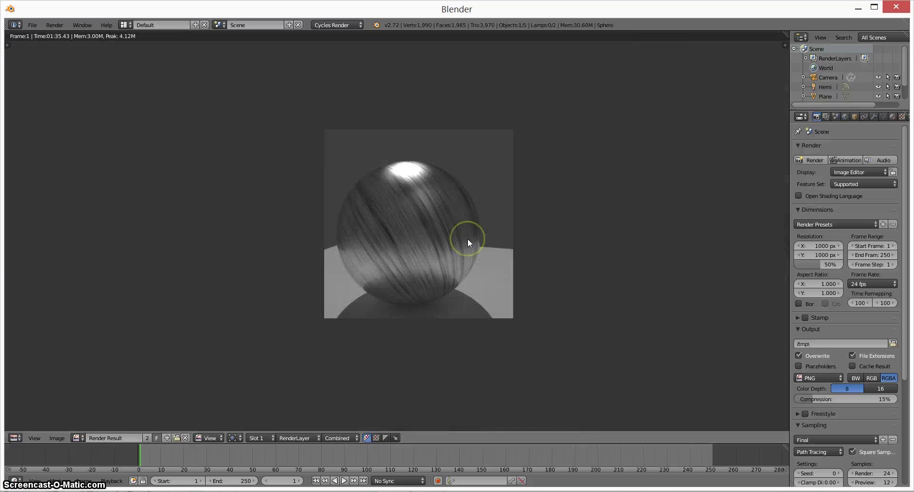
pyautogui.scroll(1, 465, 248)
pyautogui.scroll(-1, 465, 247)
pyautogui.scroll(-1, 439, 257)
pyautogui.moveTo(439, 257); pyautogui.dragTo(471, 218, button='middle')
pyautogui.scroll(5, 464, 223)
pyautogui.scroll(-5, 462, 224)
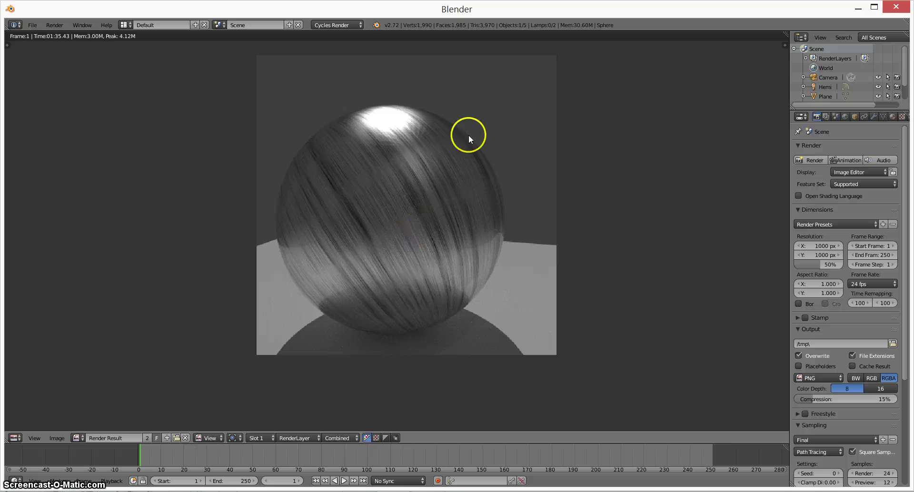
pyautogui.moveTo(469, 138); pyautogui.dragTo(451, 197, button='middle')
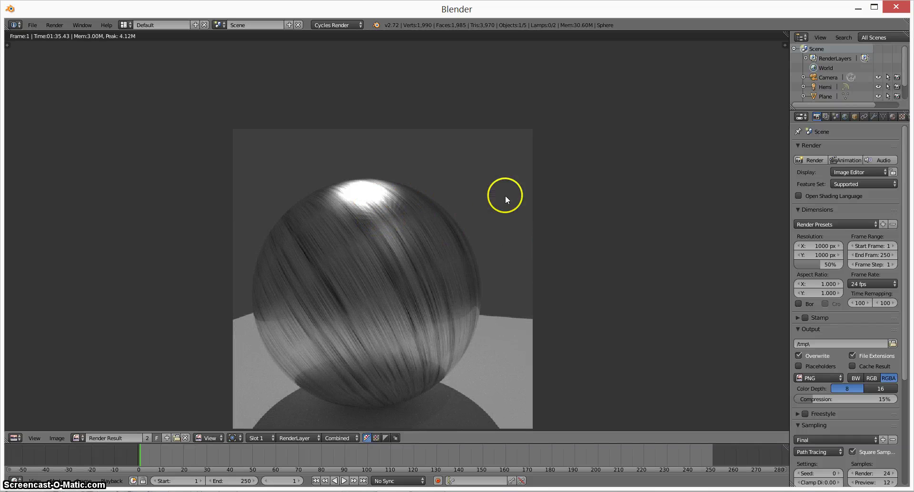
pyautogui.moveTo(393, 247); pyautogui.dragTo(359, 227, button='middle')
pyautogui.moveTo(368, 266); pyautogui.dragTo(408, 263, button='middle')
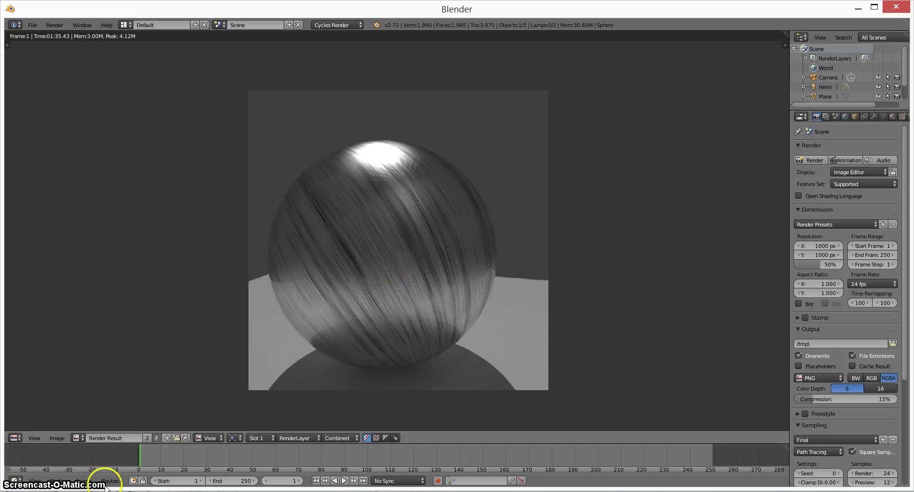